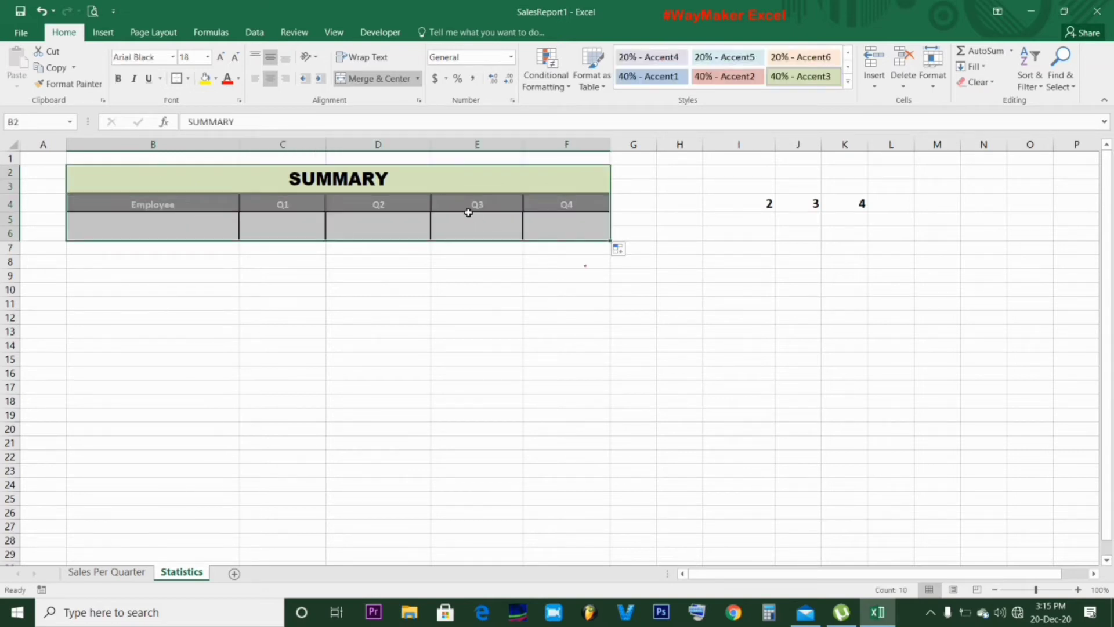
- Try the employee drop-down in B5 with Chef Anton's Gumbo Mix, Ipoh Coffee and Jack's New England Clam Chowder
click(478, 227)
click(197, 229)
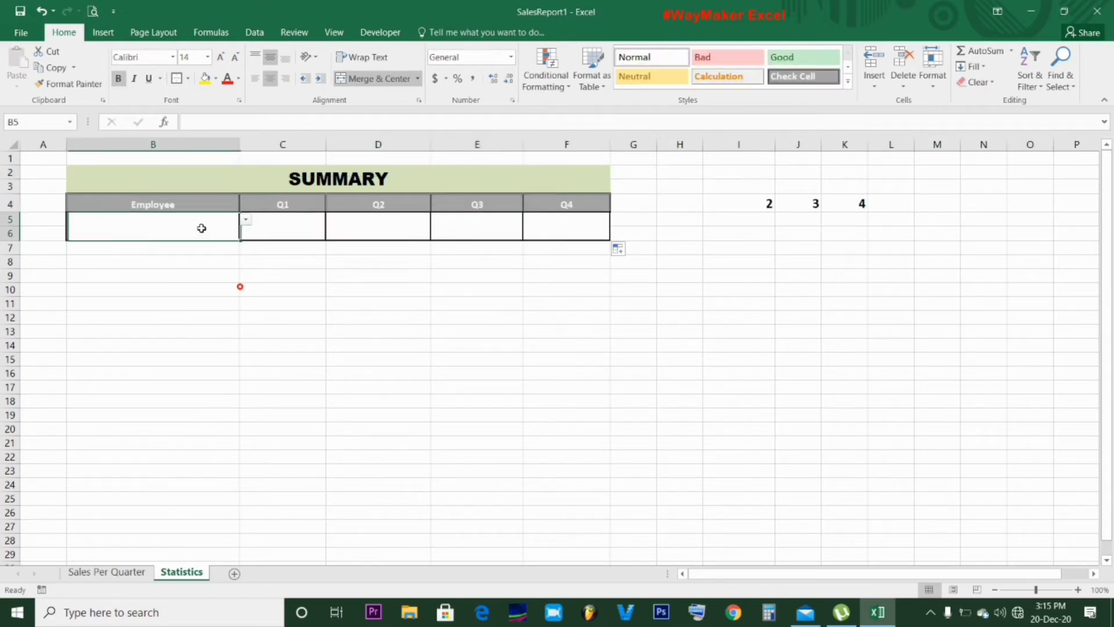
click(246, 219)
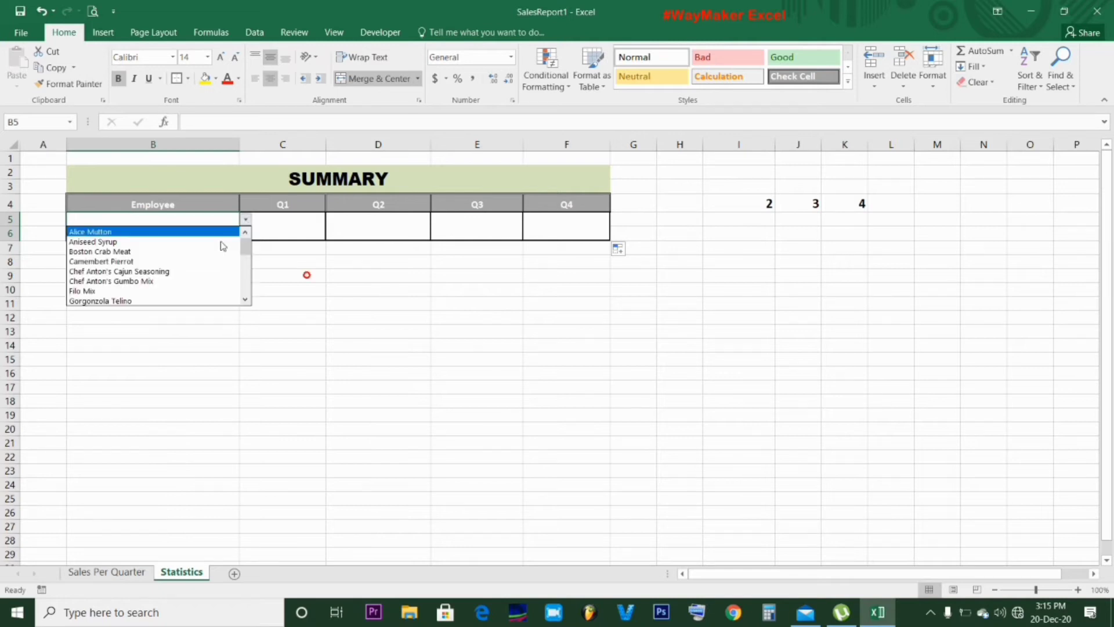
click(203, 281)
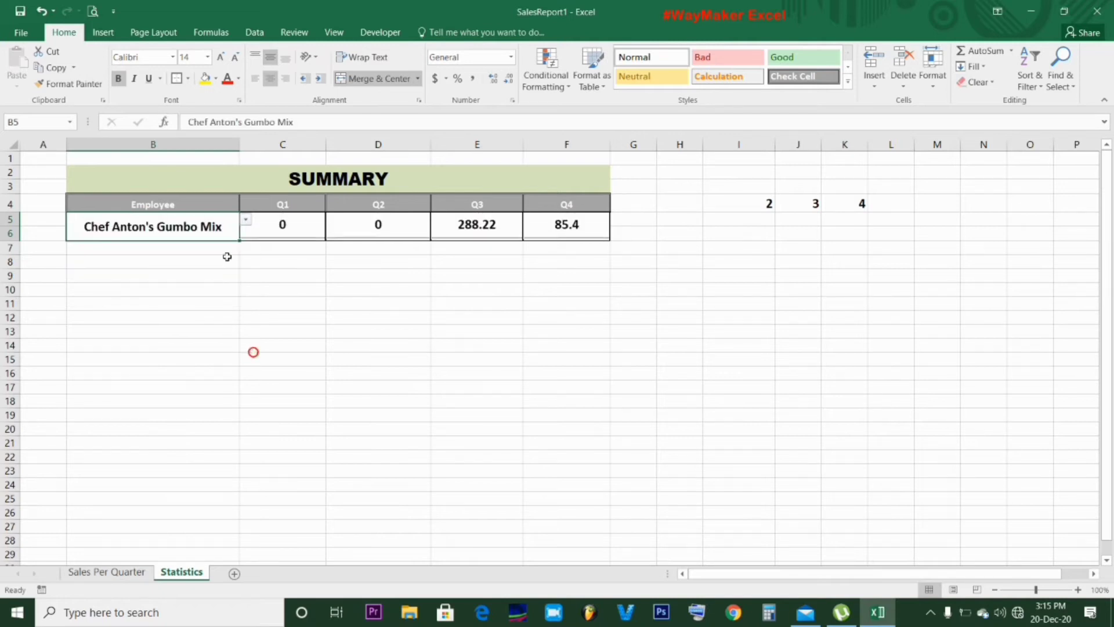
click(245, 221)
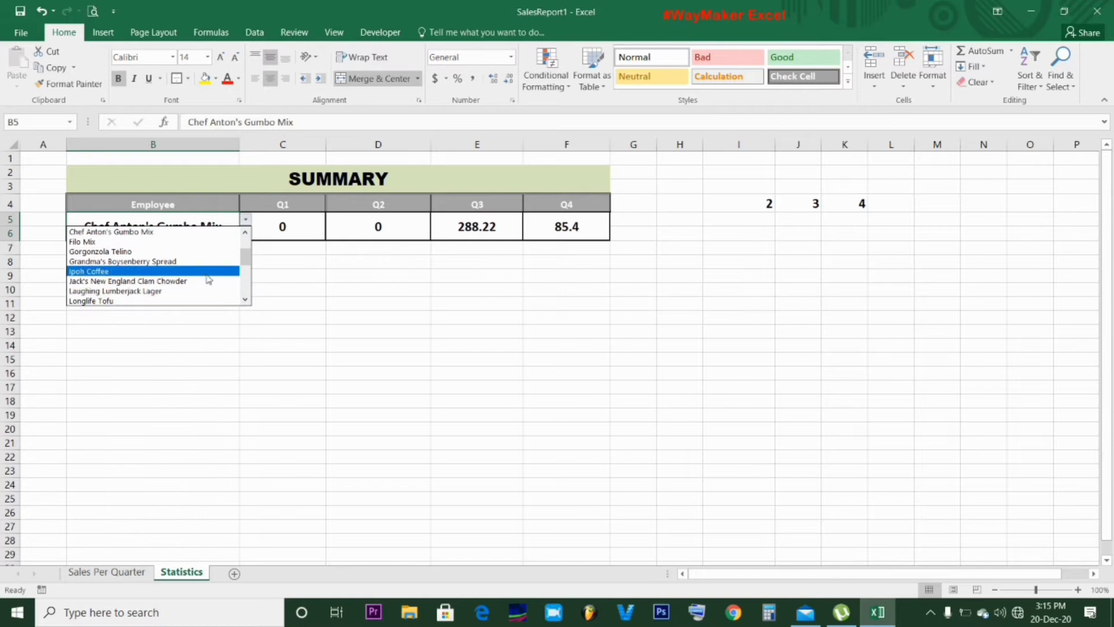
click(207, 273)
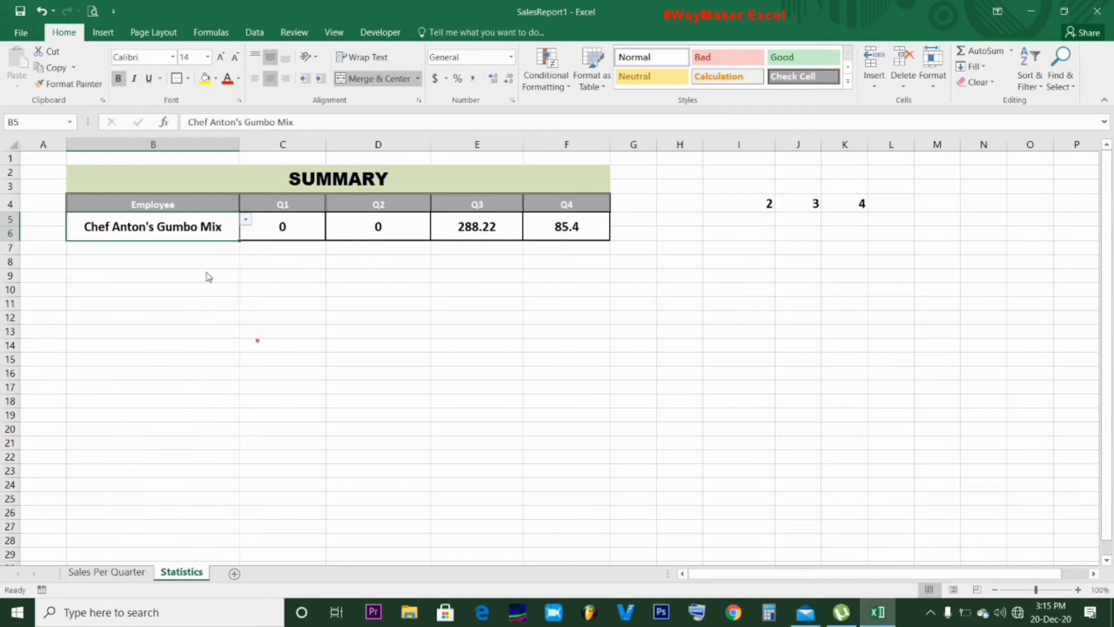
click(246, 221)
click(186, 240)
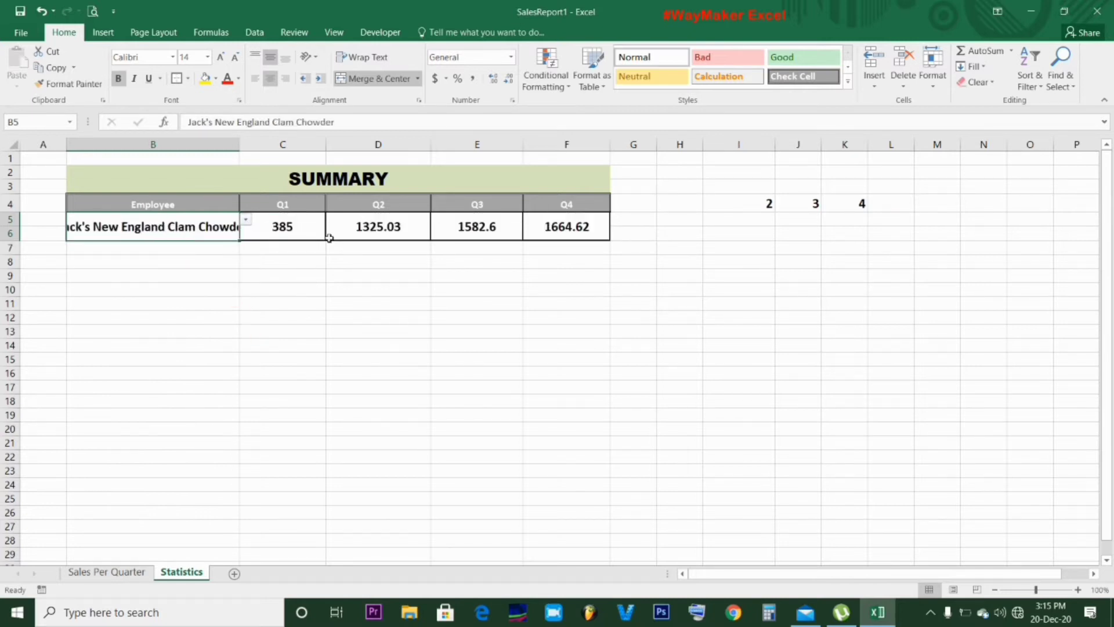
- Inspect the formulas in the Q1 to Q4 cells of the summary row
click(295, 224)
click(373, 223)
click(500, 224)
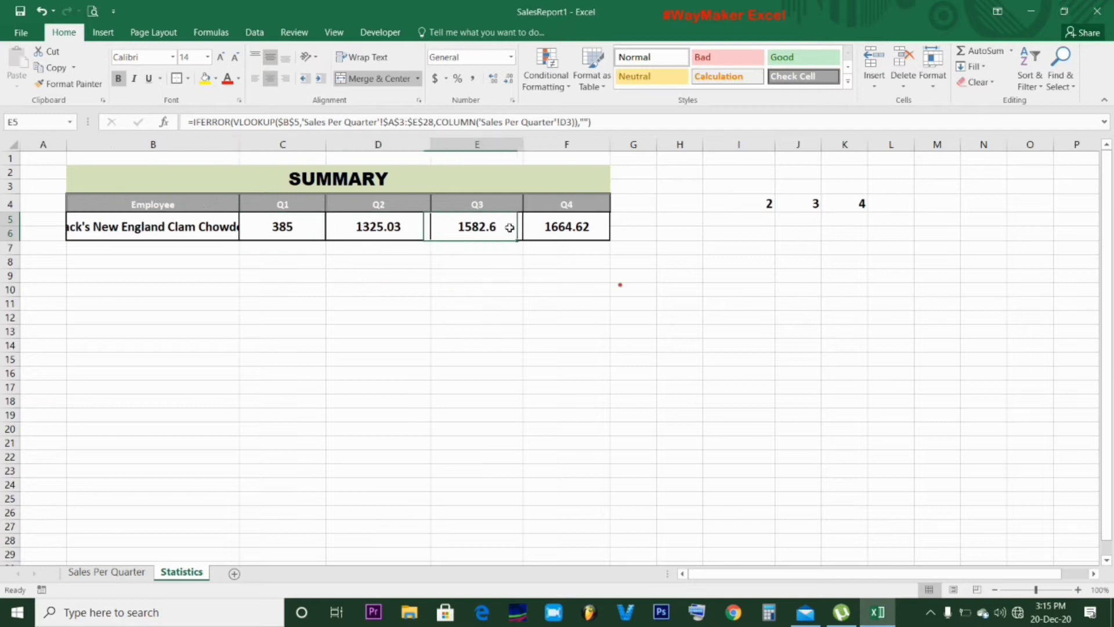
click(543, 226)
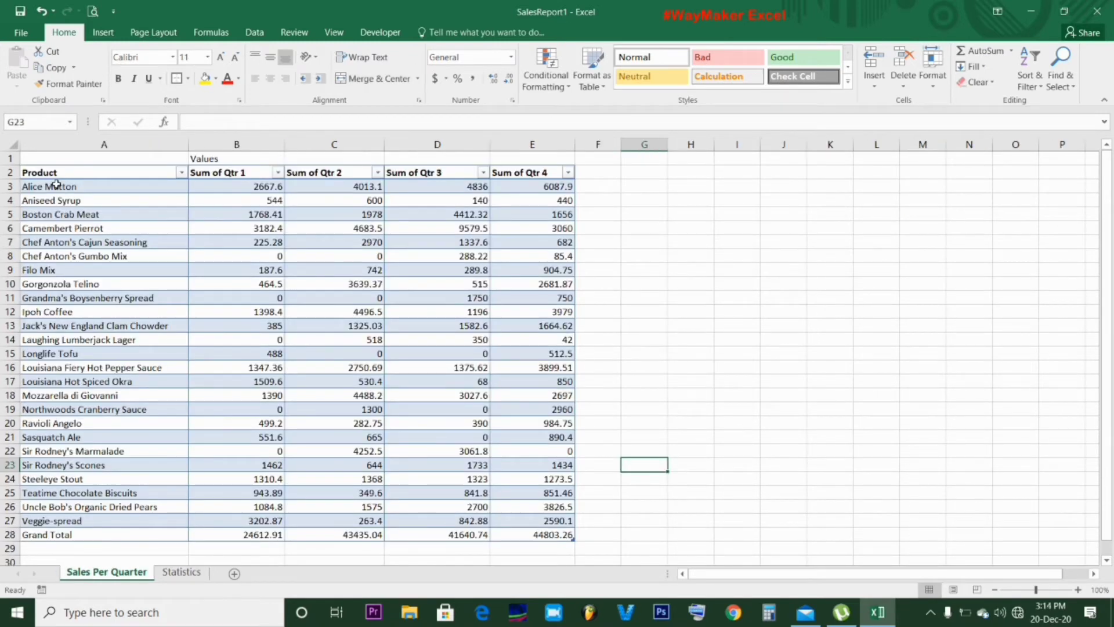
- Examine the quarterly sales table A2:E28 and several of its product names on the Sales Per Quarter sheet
drag(56, 172, 560, 536)
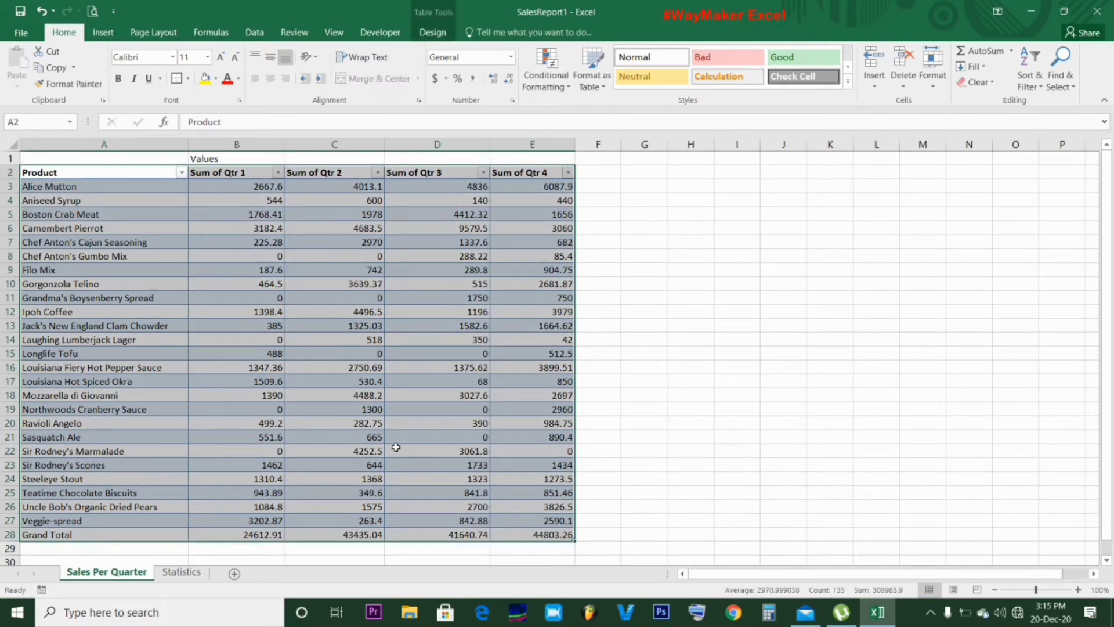
click(392, 448)
click(77, 195)
click(77, 225)
click(77, 251)
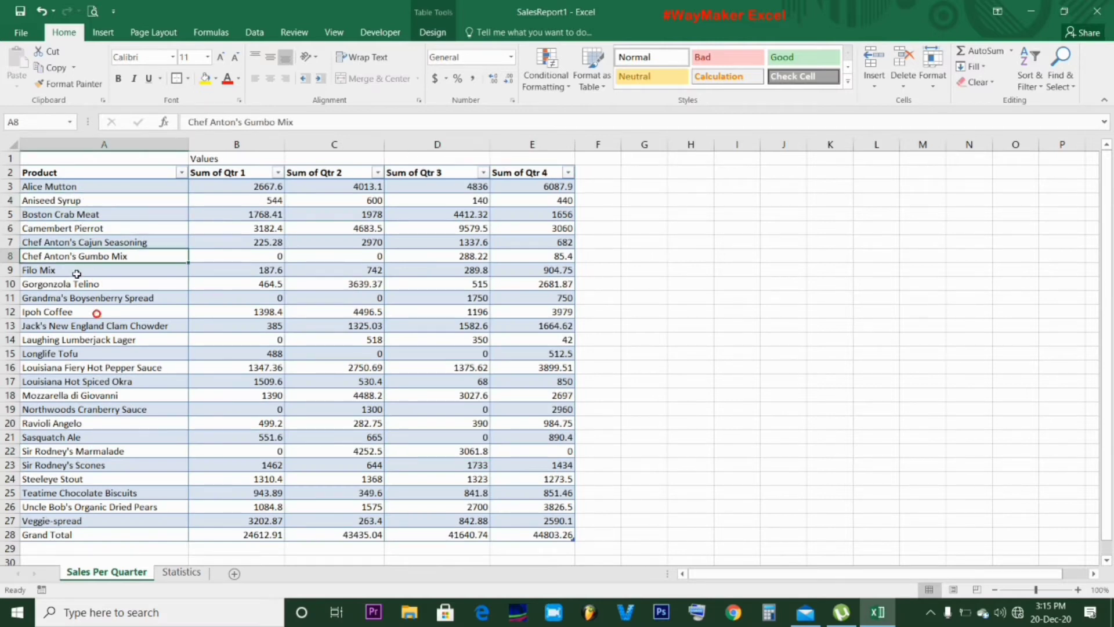
click(77, 298)
- Go to the Statistics sheet and examine the whole SUMMARY table from its title to the Q1 to Q4 cells
click(181, 571)
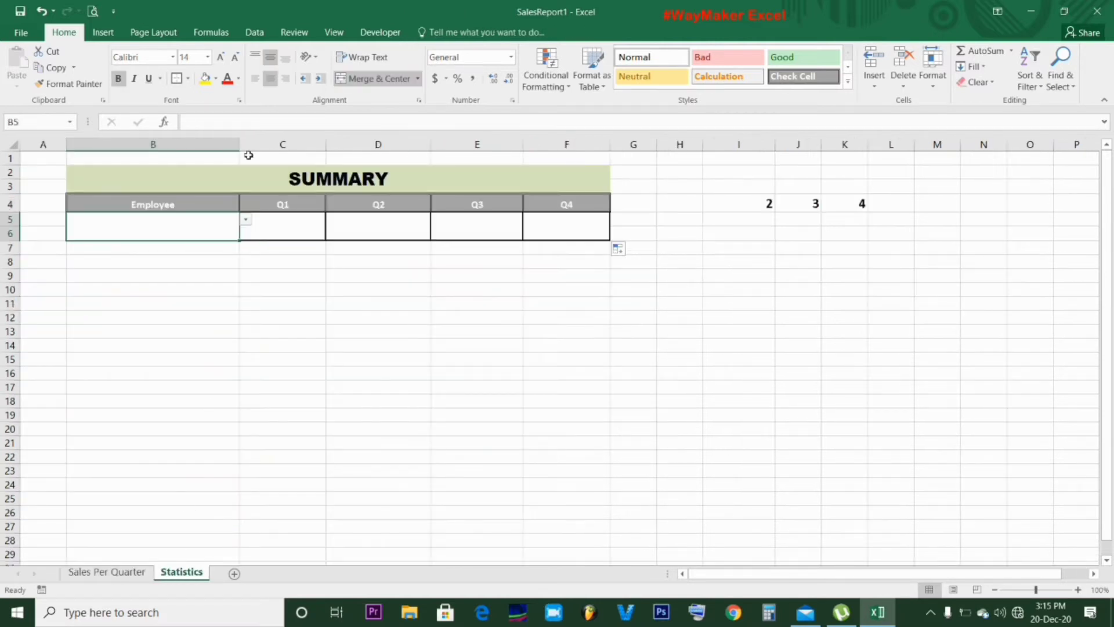
drag(157, 168, 481, 229)
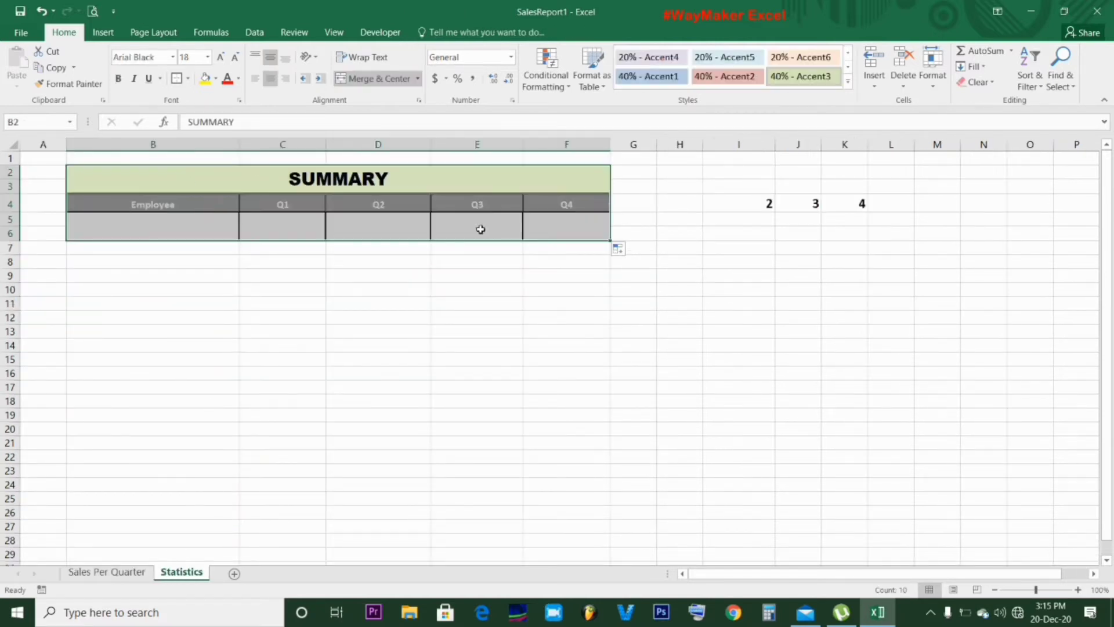
click(480, 230)
- Choose Chef Anton's Gumbo Mix, Ipoh Coffee and Jack's New England Clam Chowder in turn as the employee to test the quarterly lookups
click(225, 227)
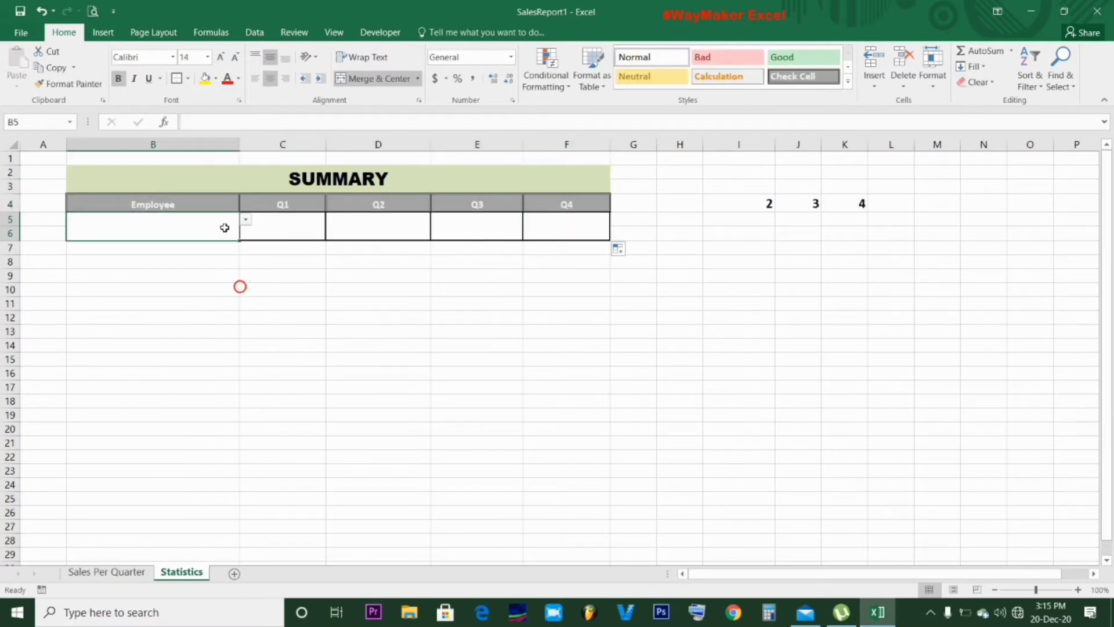
click(246, 220)
click(204, 283)
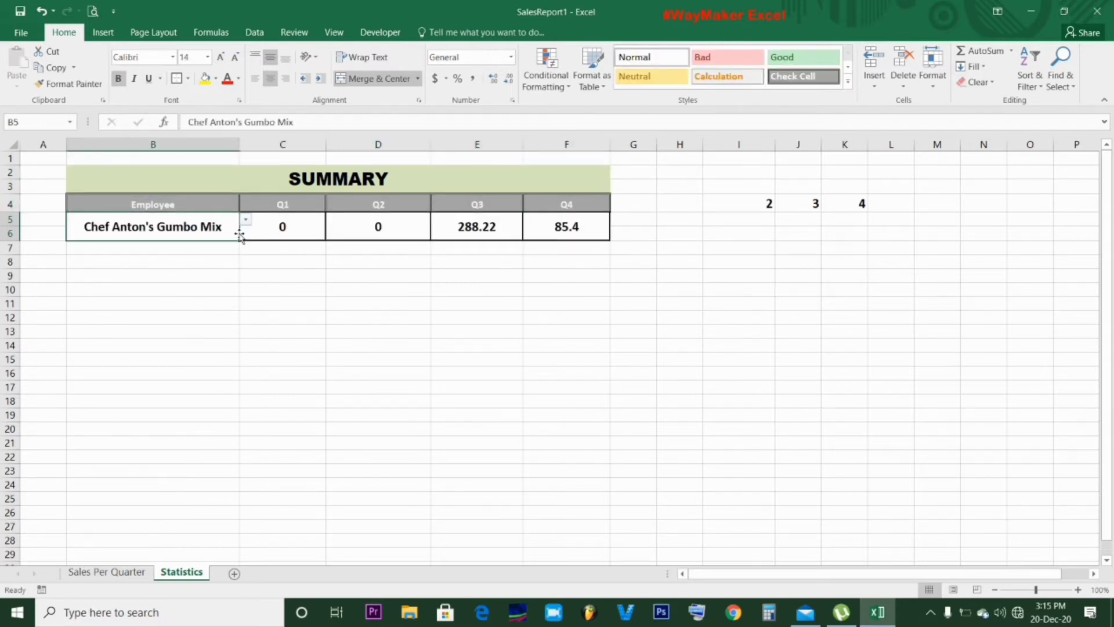
click(246, 220)
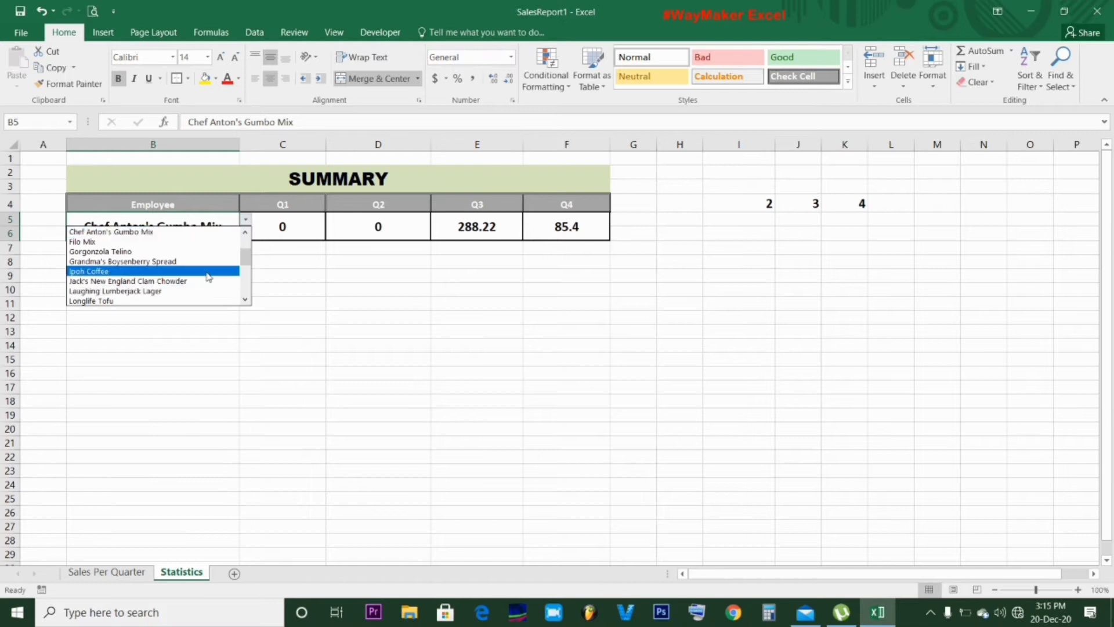
click(208, 272)
click(246, 220)
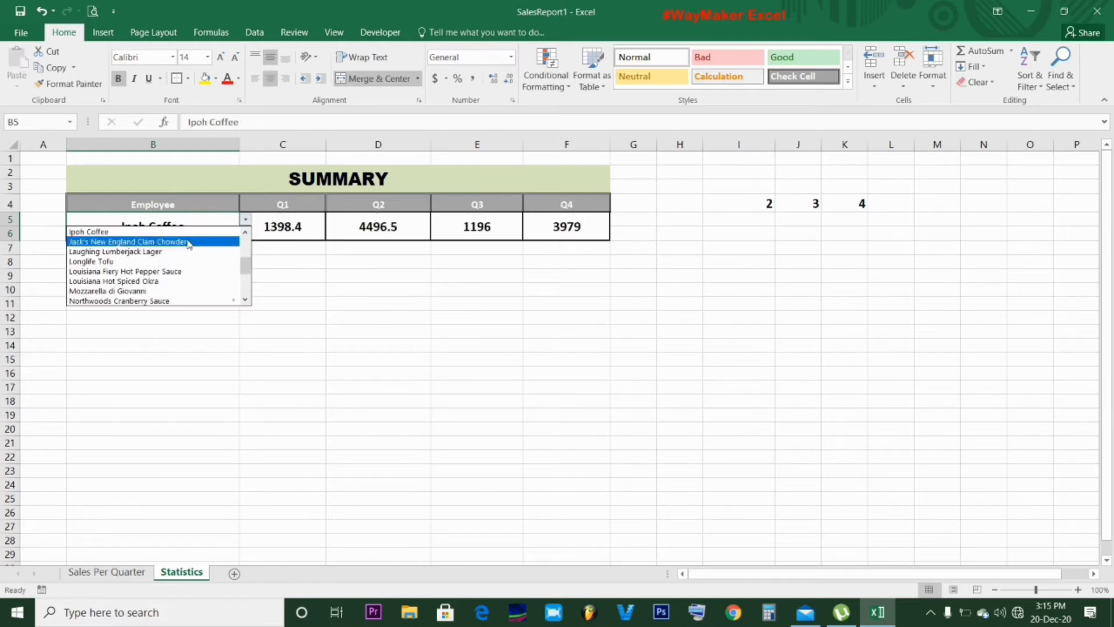
click(189, 243)
key(Right)
key(Right)
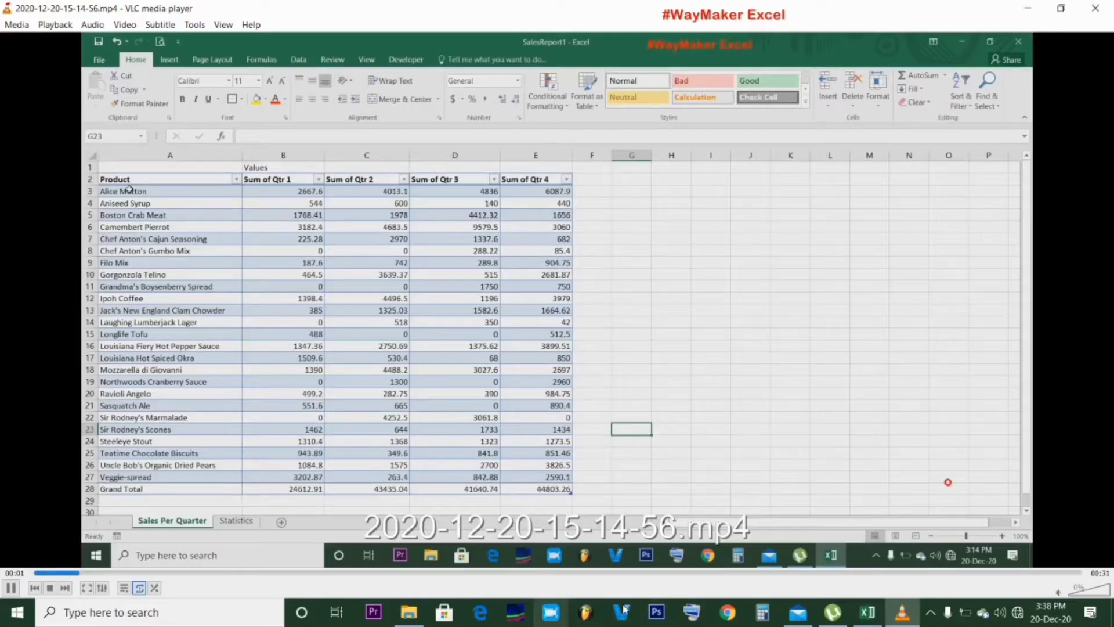
- Switch to the Excel workbook and examine the sales data range A3:E28 on the Sales Per Quarter sheet
click(859, 612)
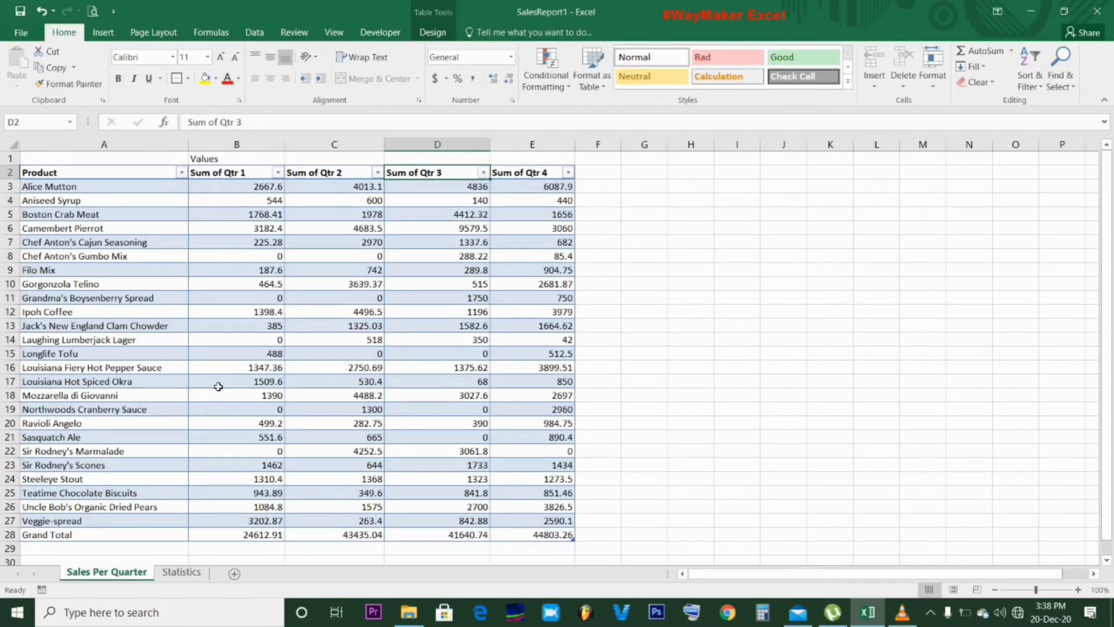
drag(52, 185, 44, 230)
drag(323, 265, 481, 532)
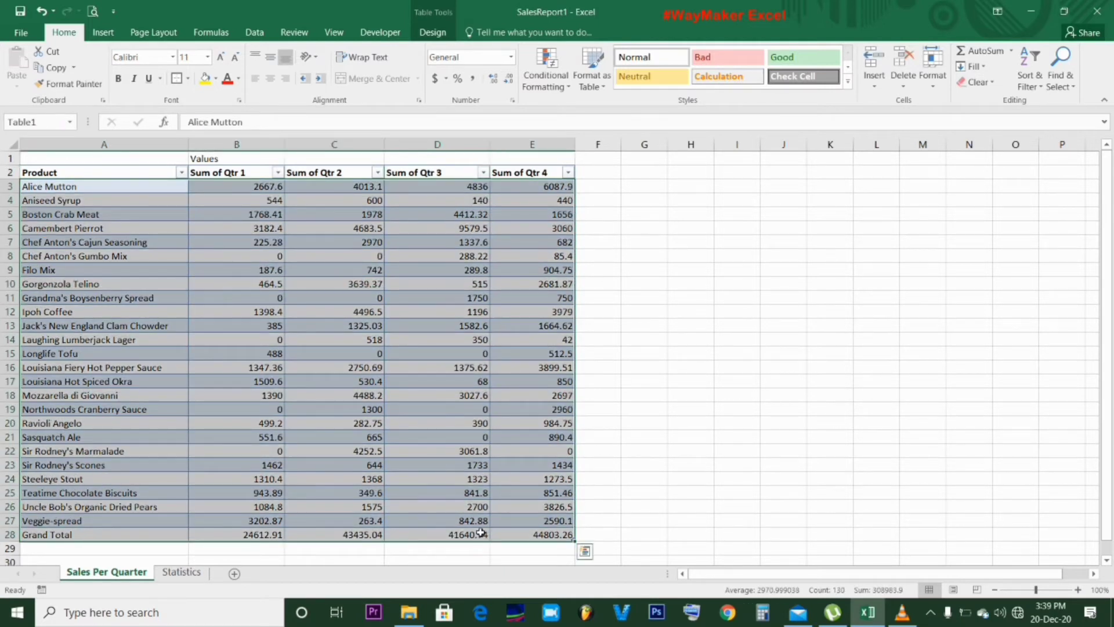
click(481, 520)
- On the Statistics sheet, try Sir Rodney's Marmalade and Teatime Chocolate Biscuits in the employee drop-down and set it to Veggie-spread
click(182, 572)
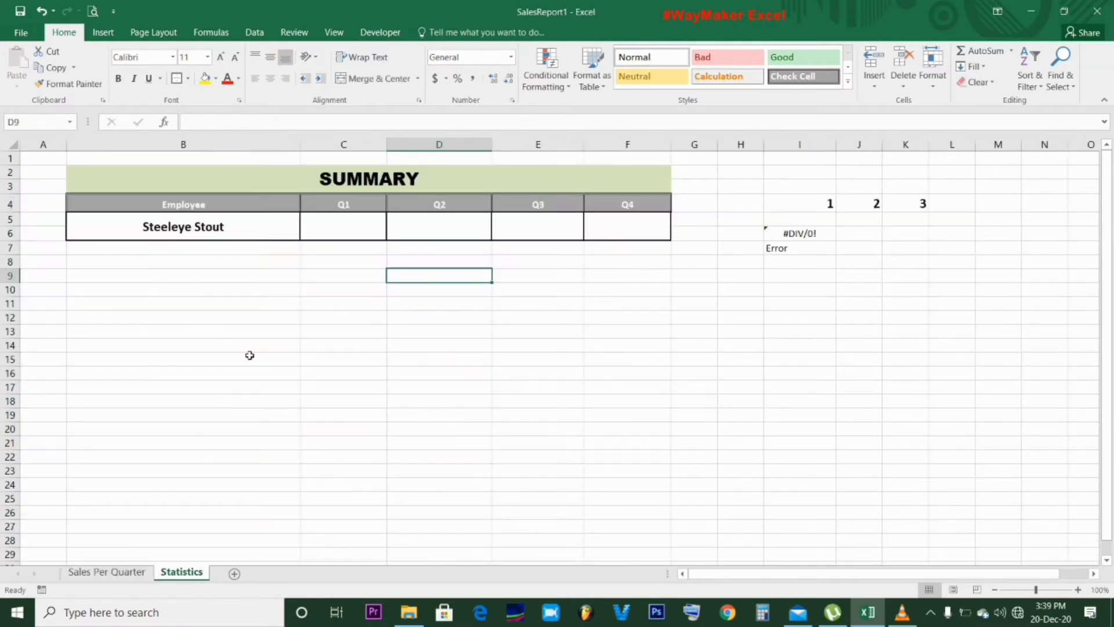
click(346, 231)
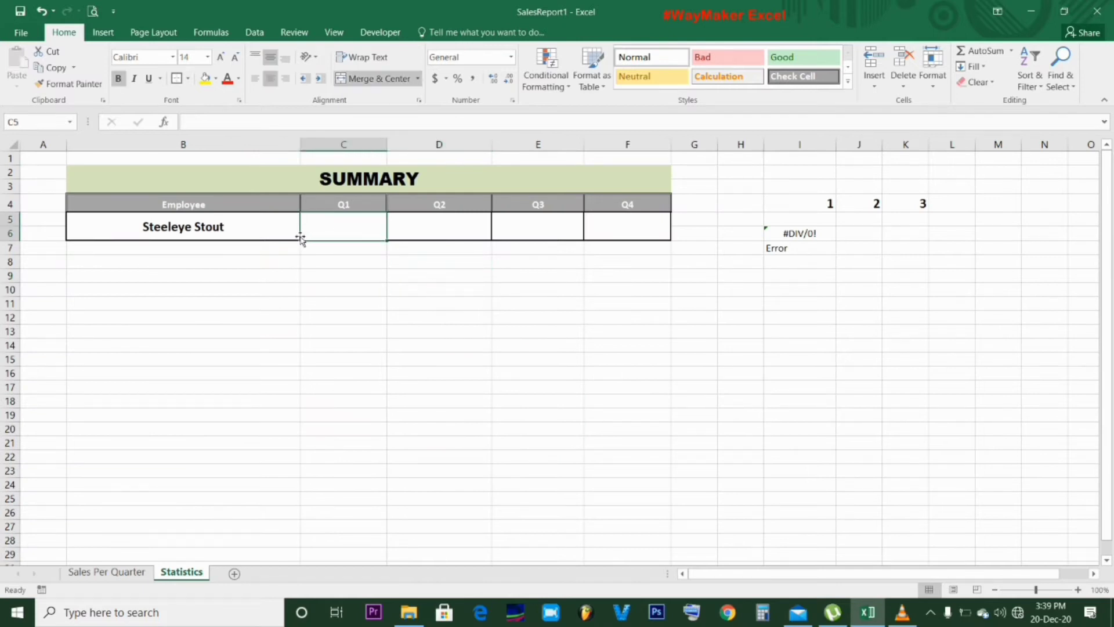
click(269, 232)
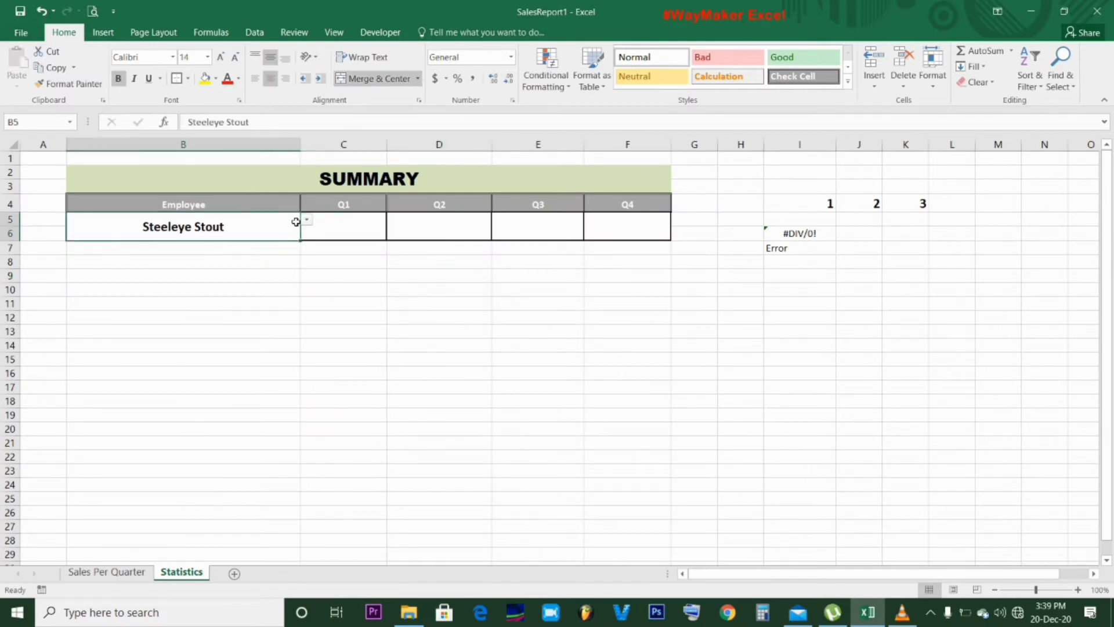
click(306, 219)
click(270, 291)
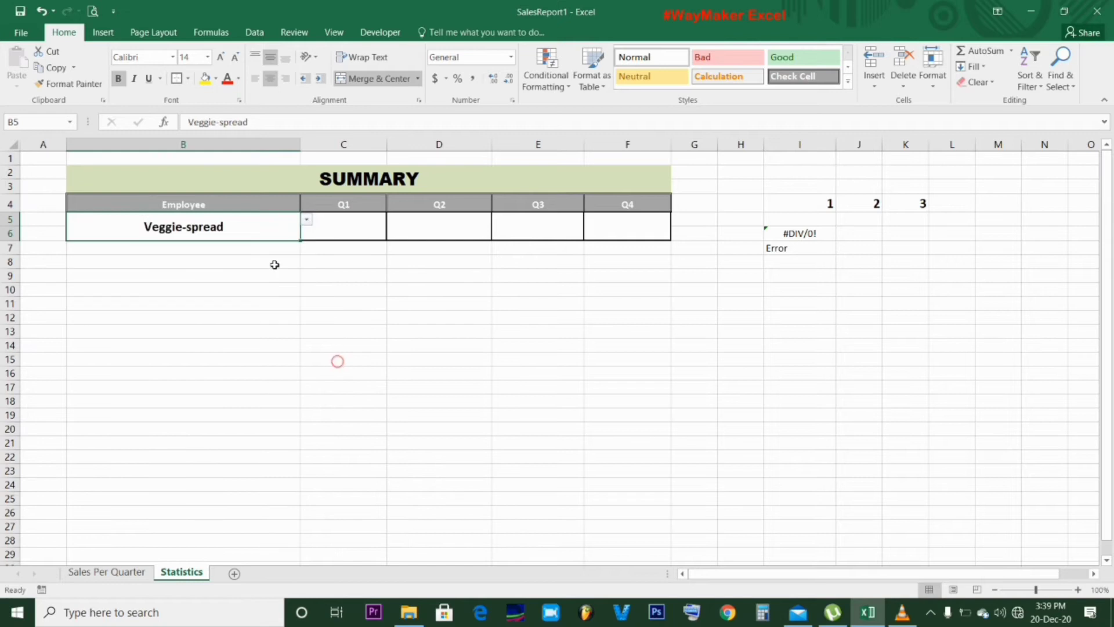
click(307, 220)
click(237, 242)
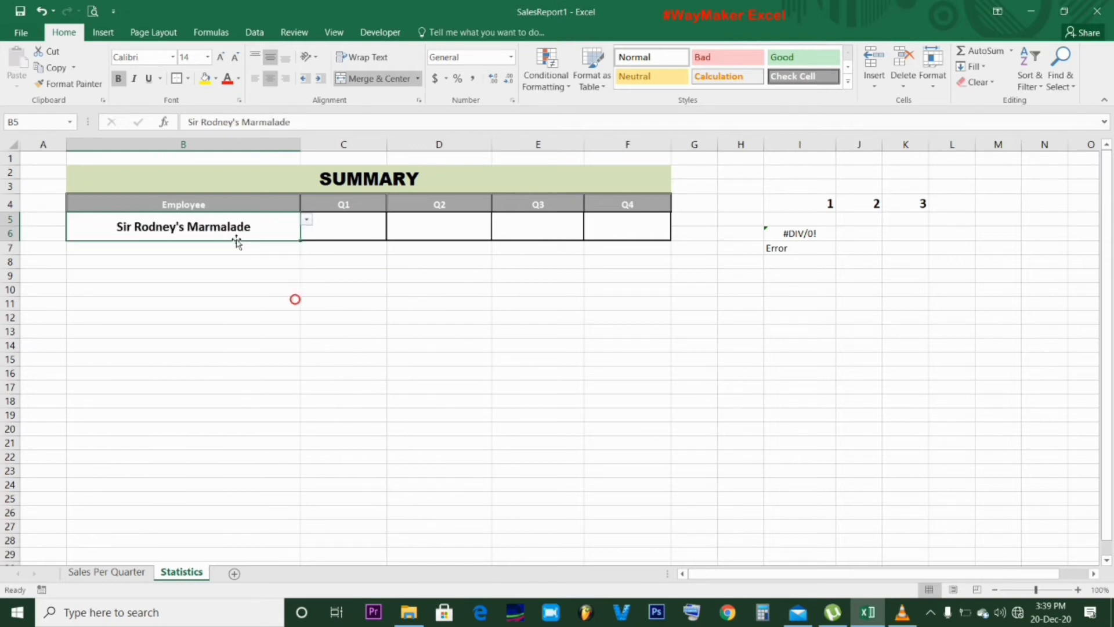
click(307, 220)
click(265, 281)
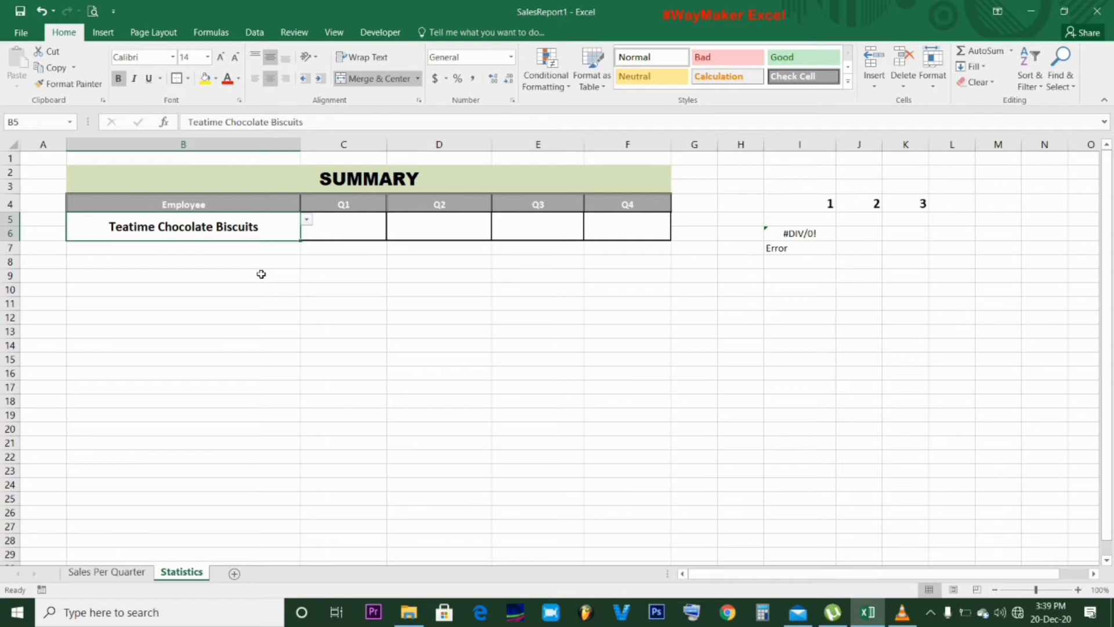
click(306, 220)
click(276, 290)
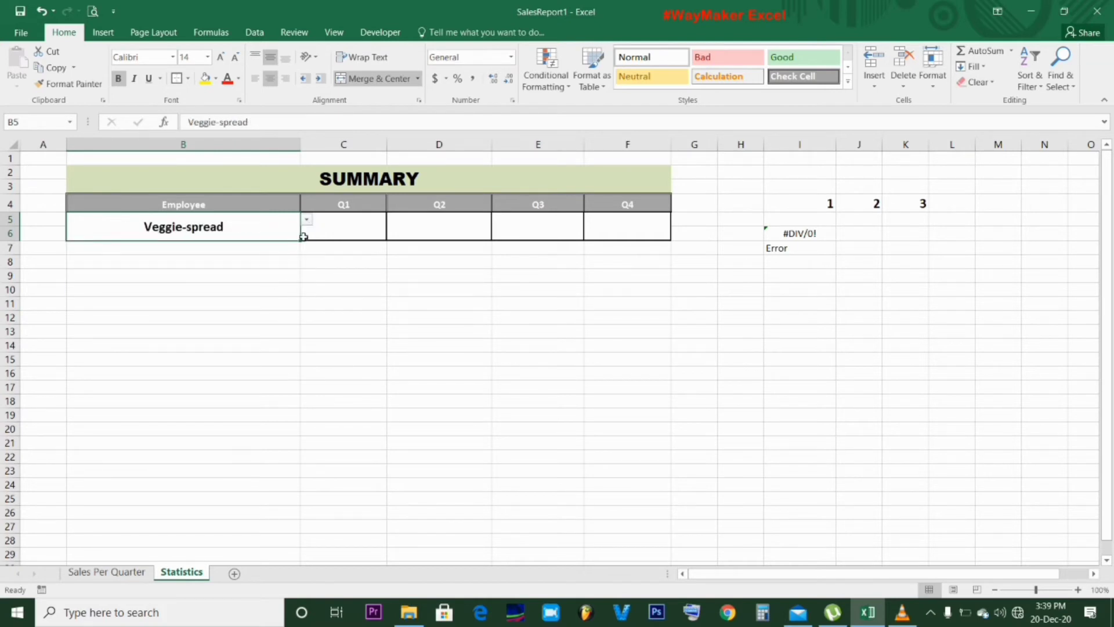
- Start a VLOOKUP formula in the Q1 cell C5 of the summary table
click(334, 235)
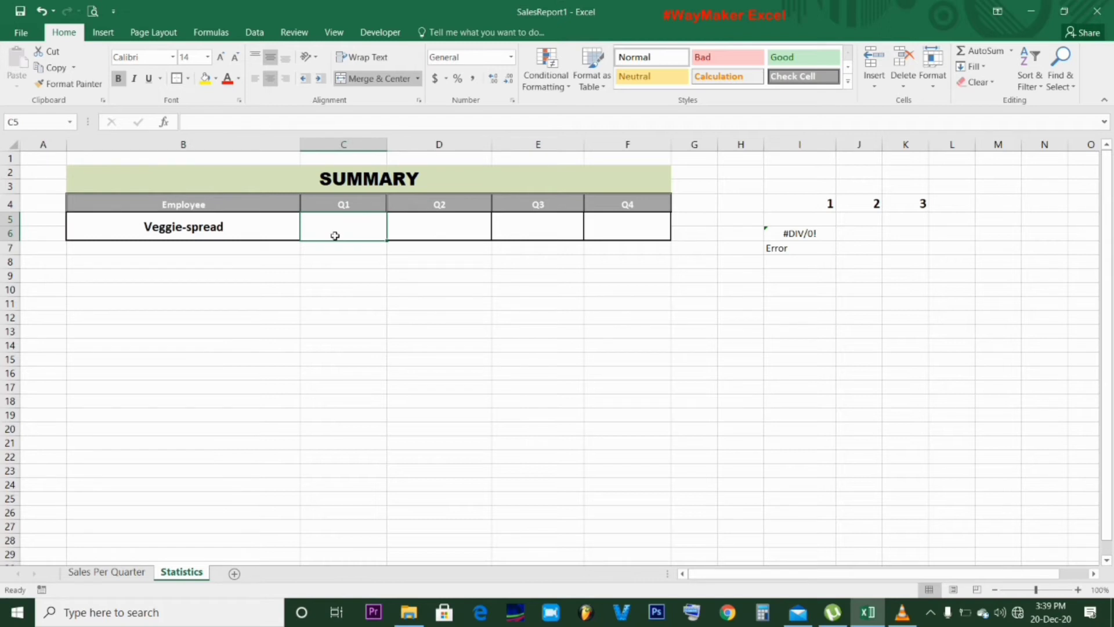
text(=)
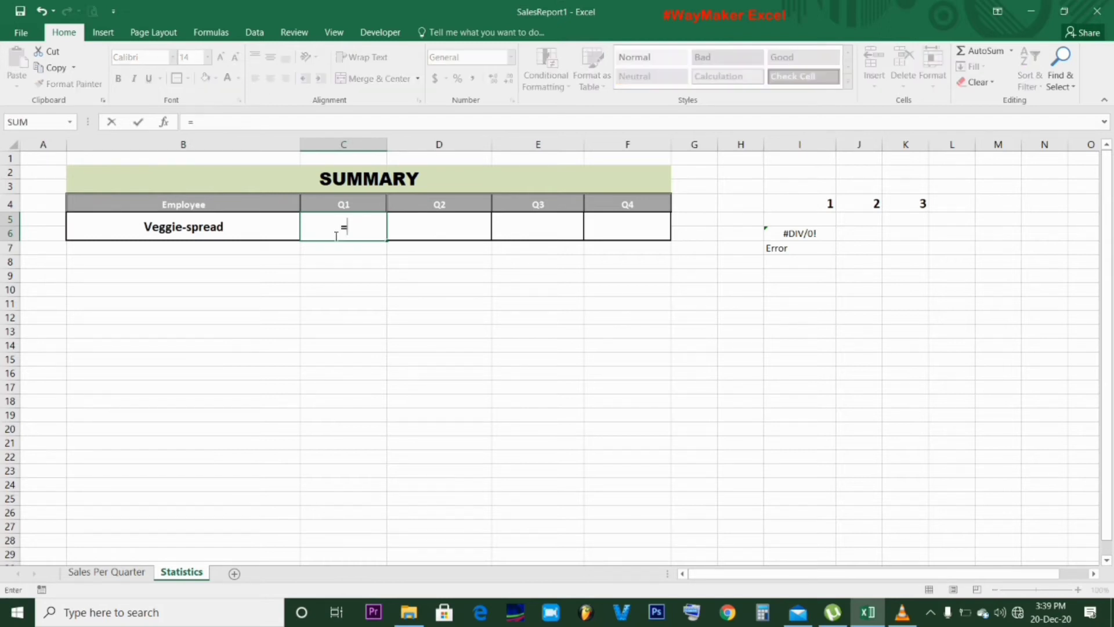
text(vlo)
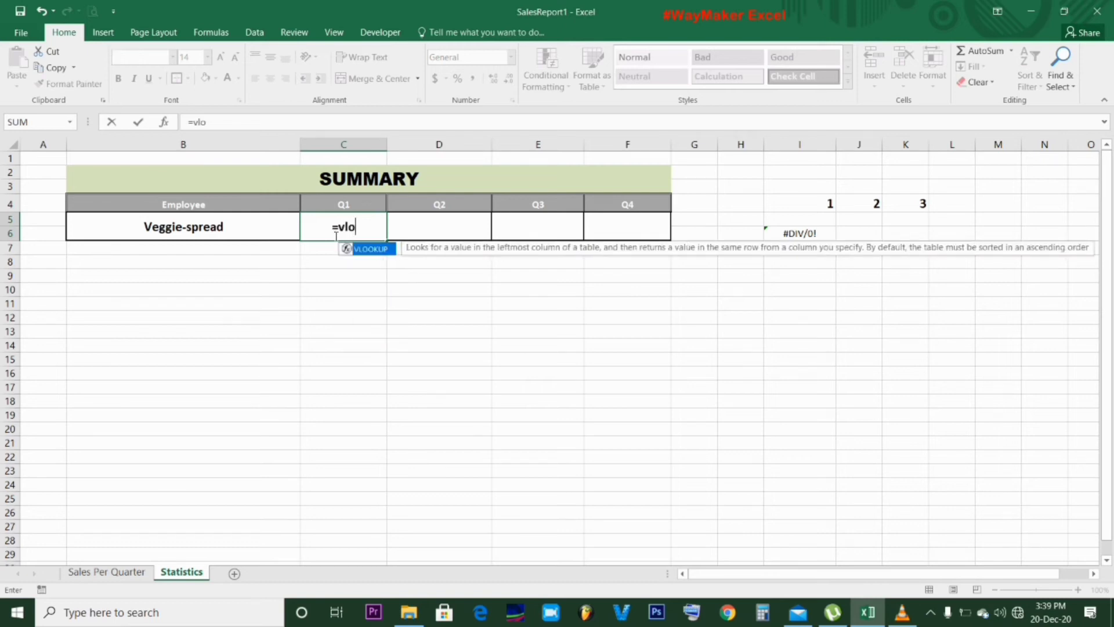
key(Tab)
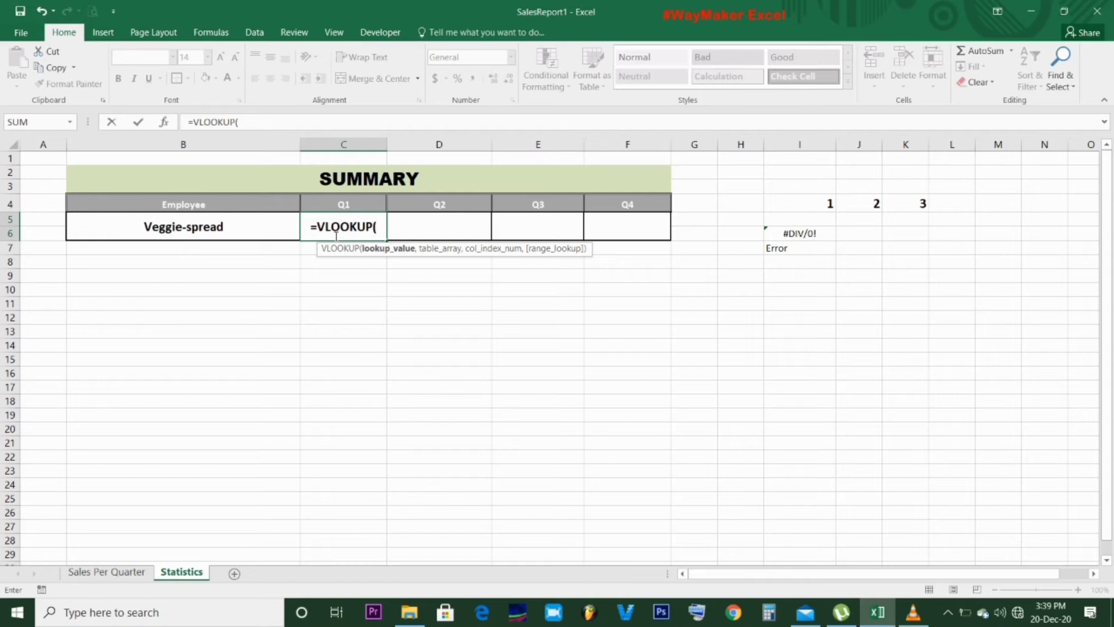
- Step through the VLOOKUP argument hints using placeholder commas, and remove the commas again
text(,)
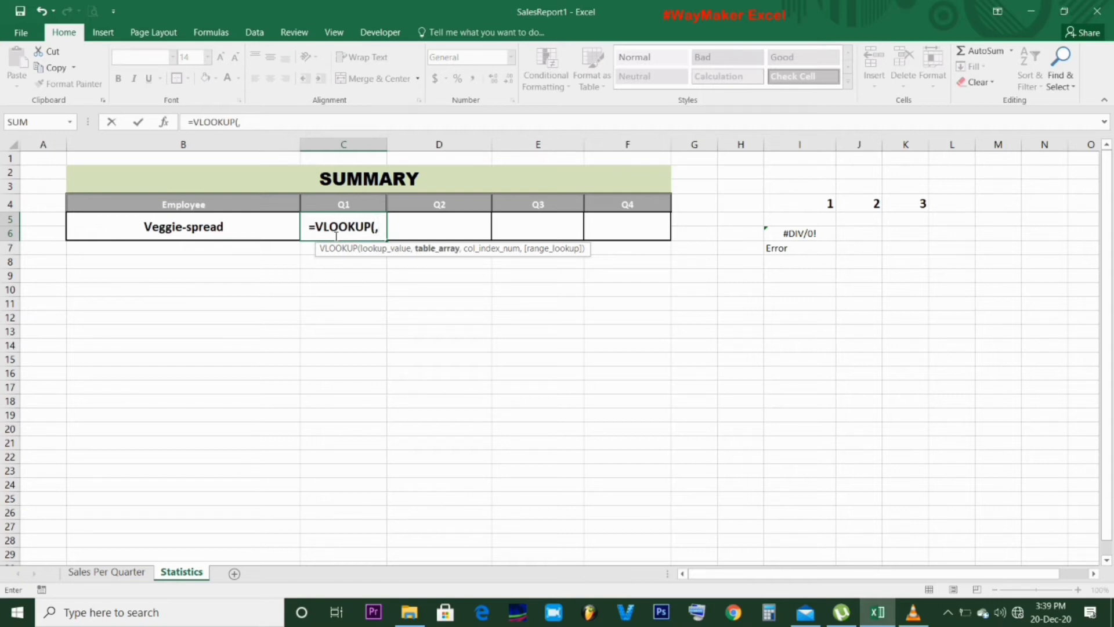
text(,)
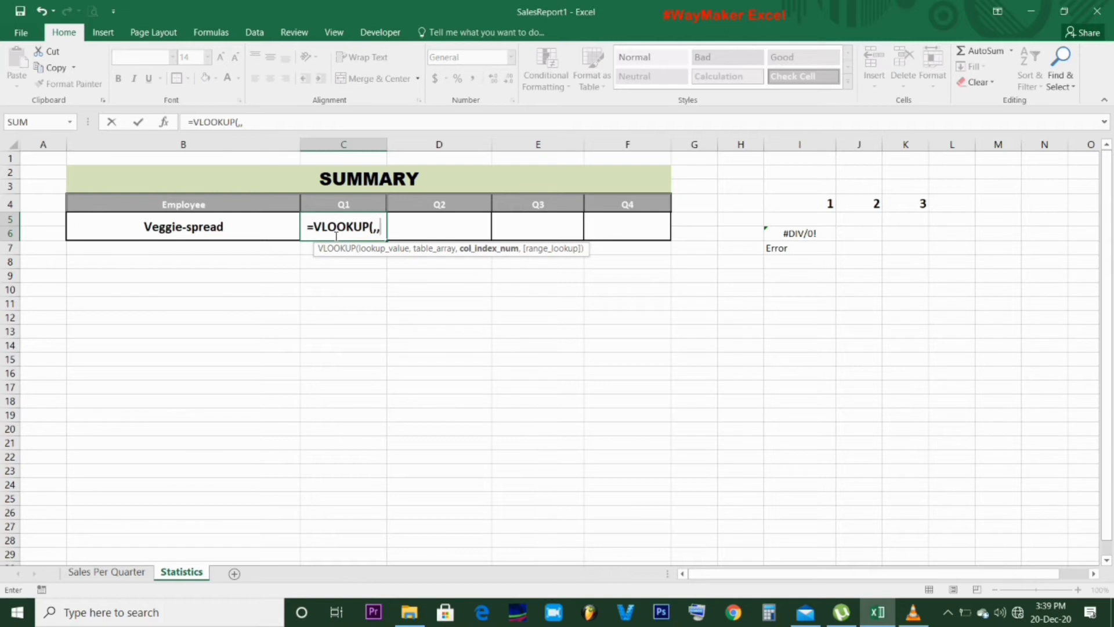
text(,)
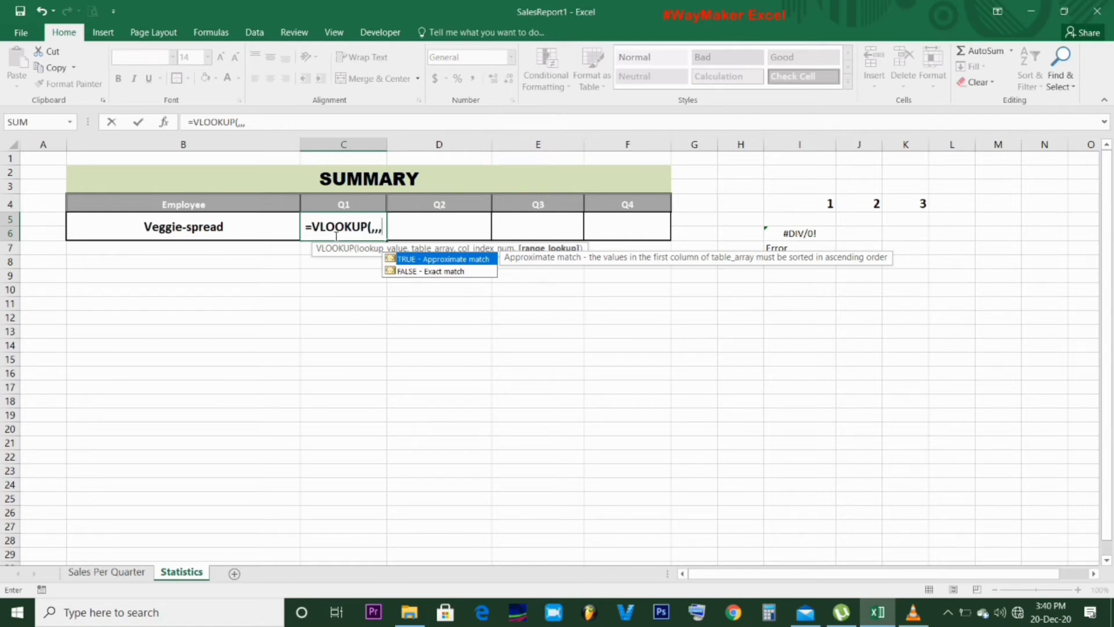
key(BackSpace)
key(BackSpace)
key(BackSpace)
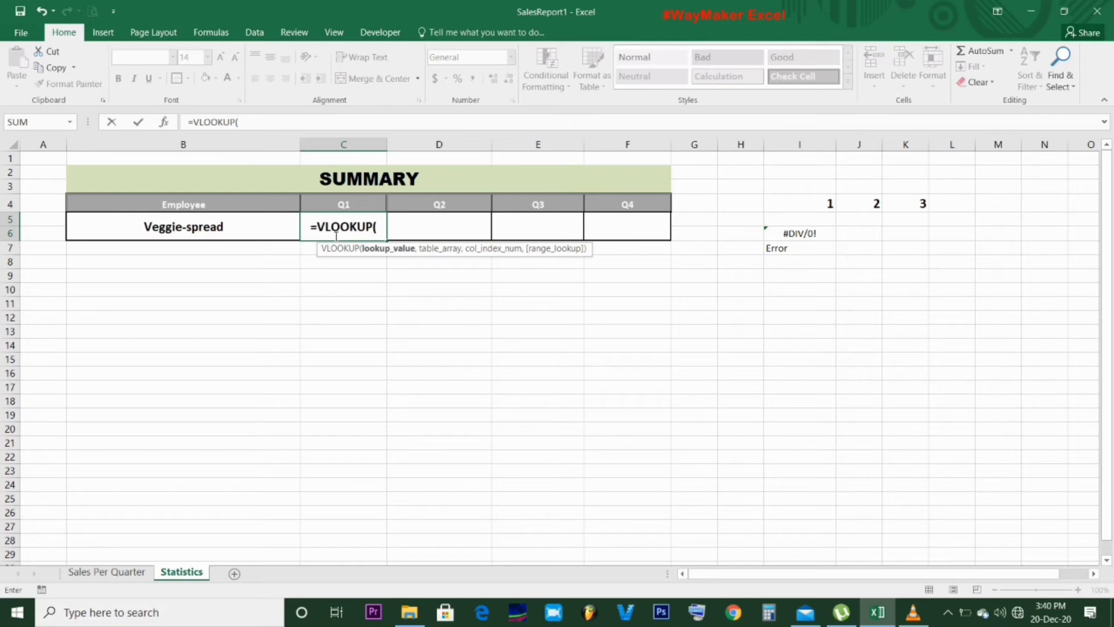
- Set the lookup value of the VLOOKUP in C5 to the absolute reference $B$5
click(210, 223)
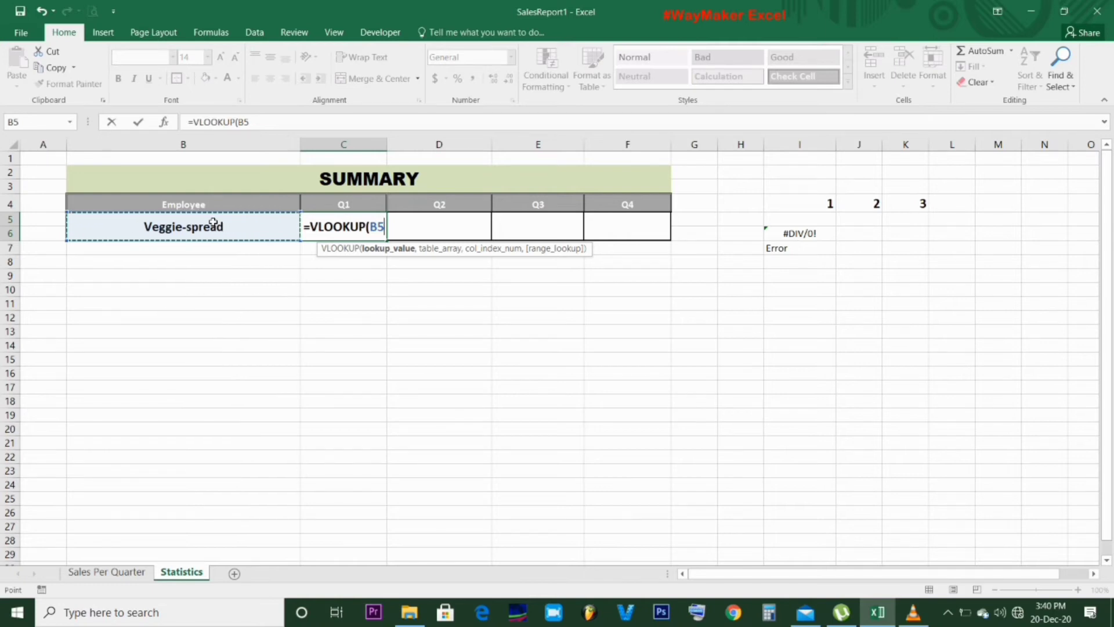
key(F4)
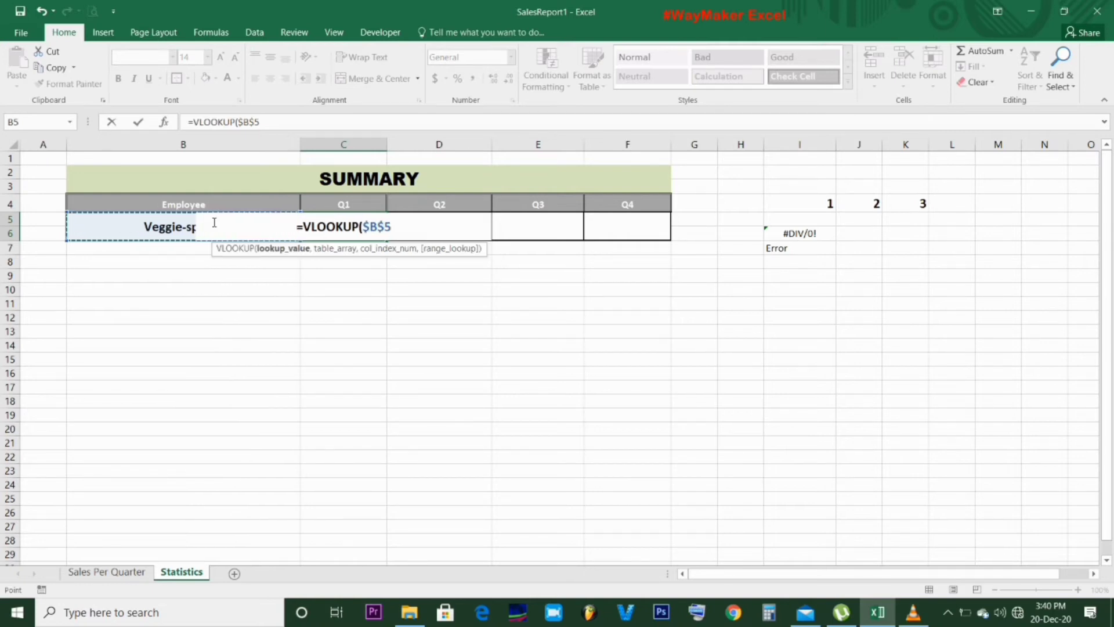
text(,)
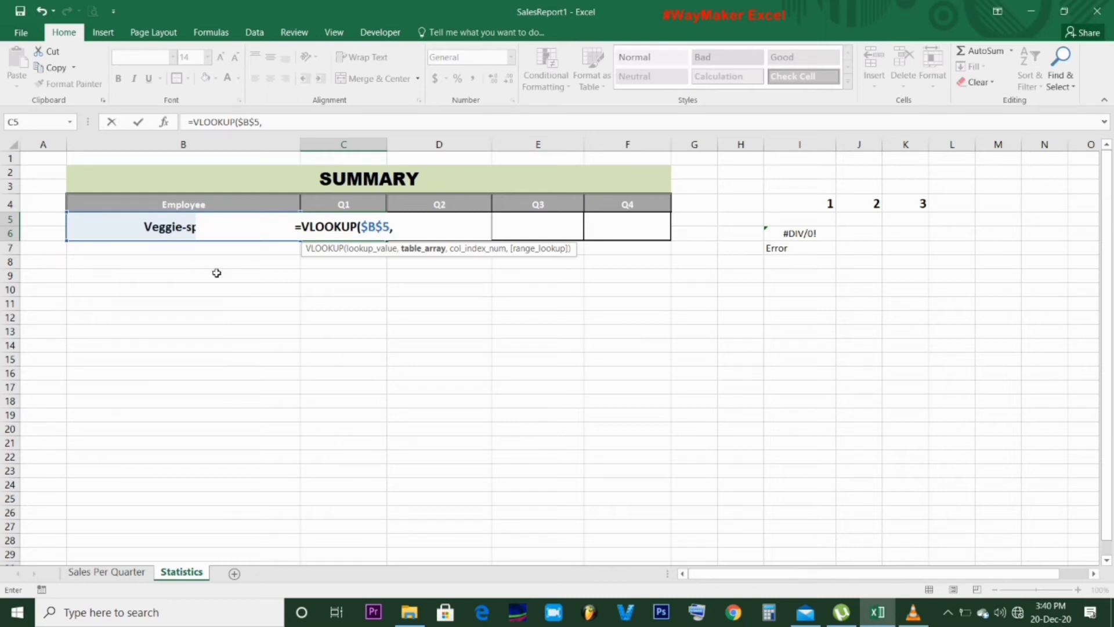
- Add the absolute range $A$3:$E$28 on the Sales Per Quarter sheet as the VLOOKUP's table array
click(118, 573)
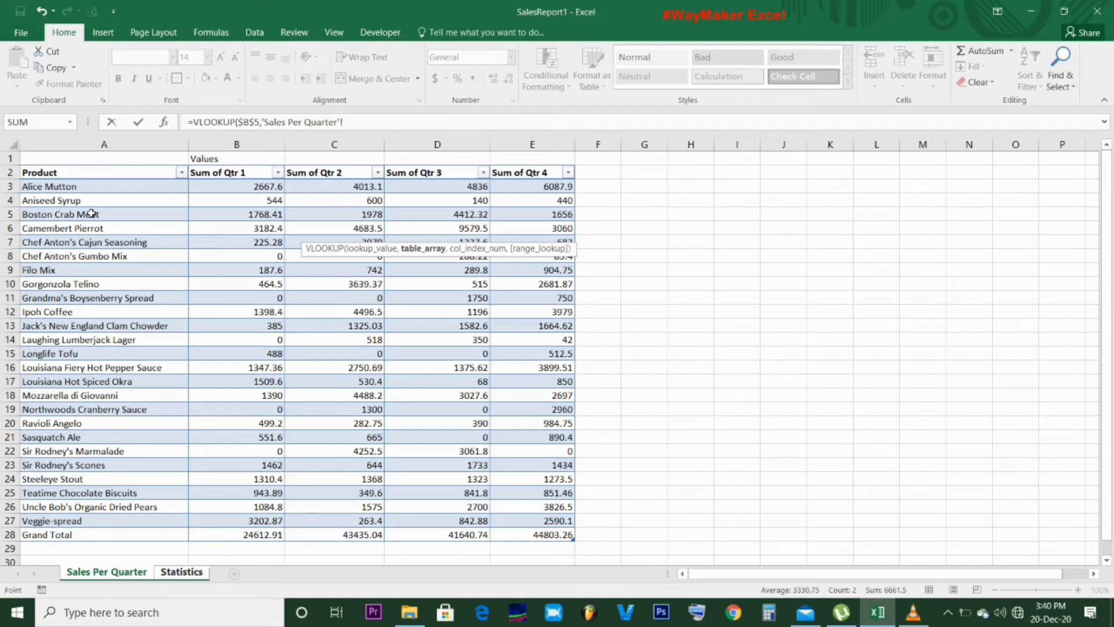
click(32, 165)
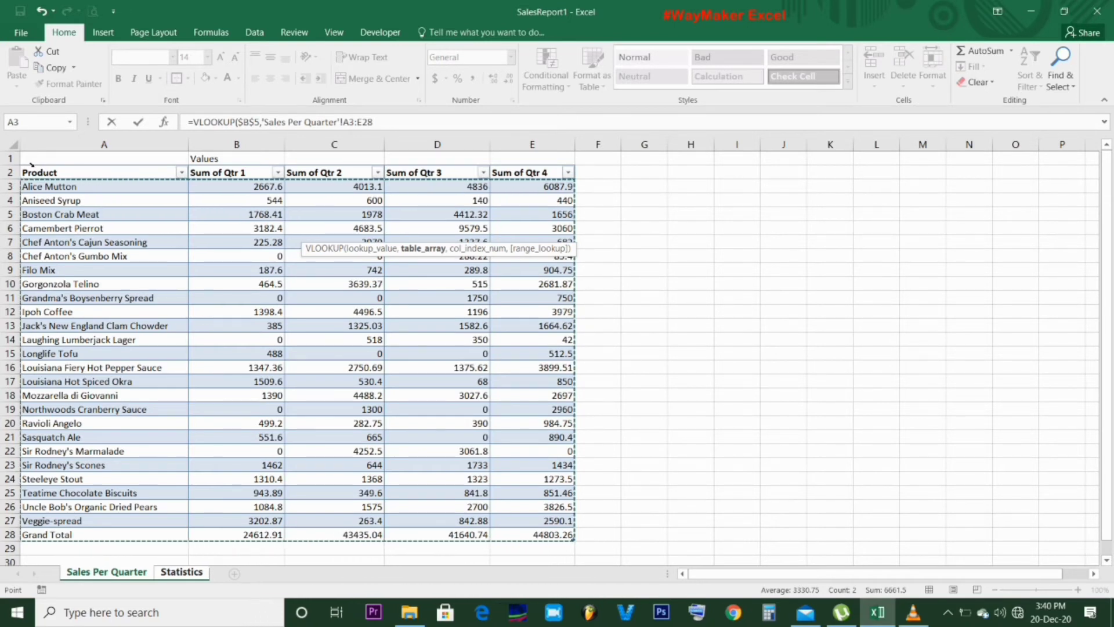
key(F4)
text(,)
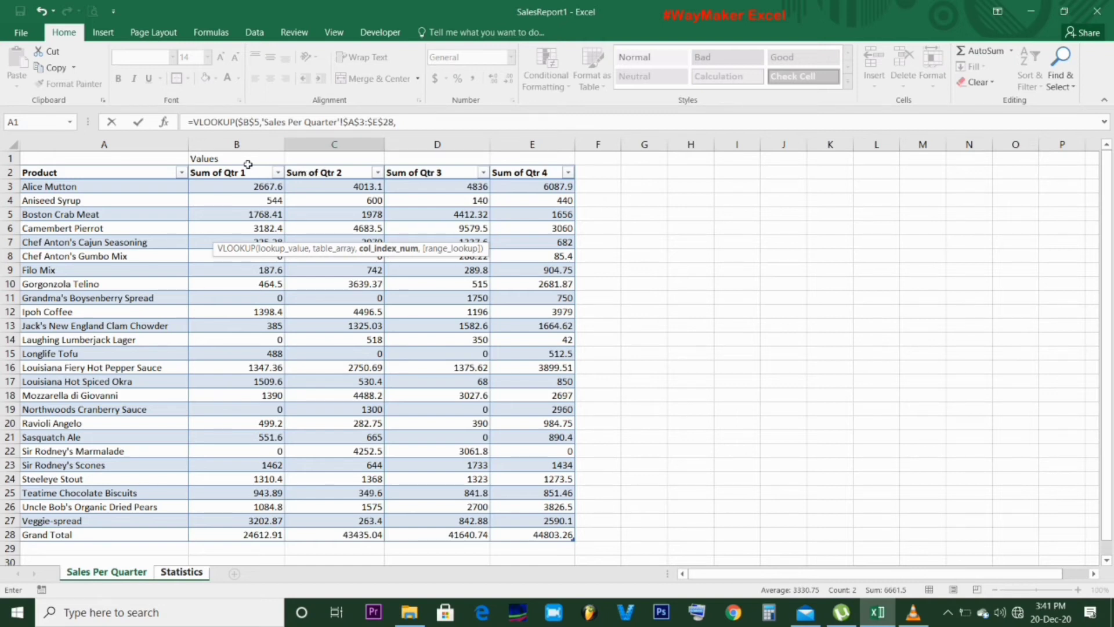
- Complete the VLOOKUP in C5 with column index 2 and exact match 0, and commit the formula
click(399, 120)
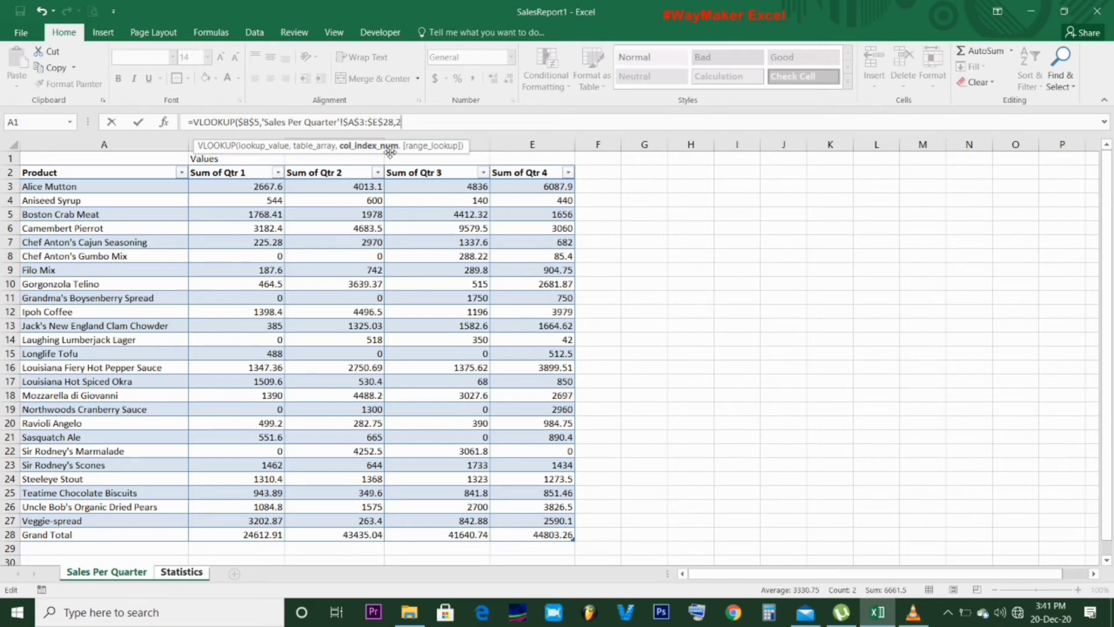
text(,)
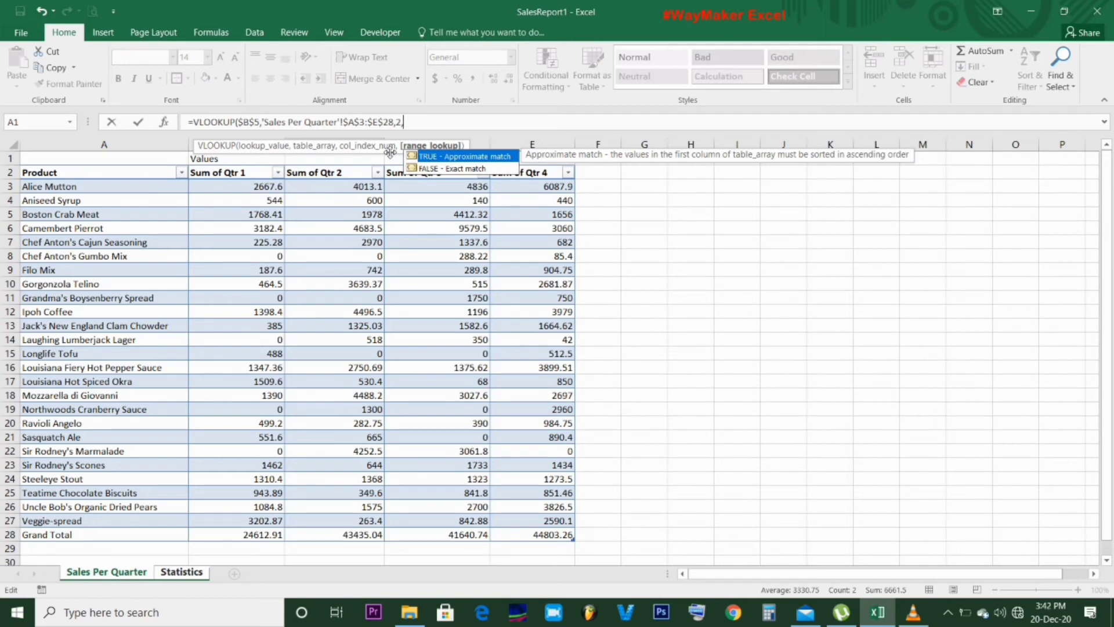
text(0))
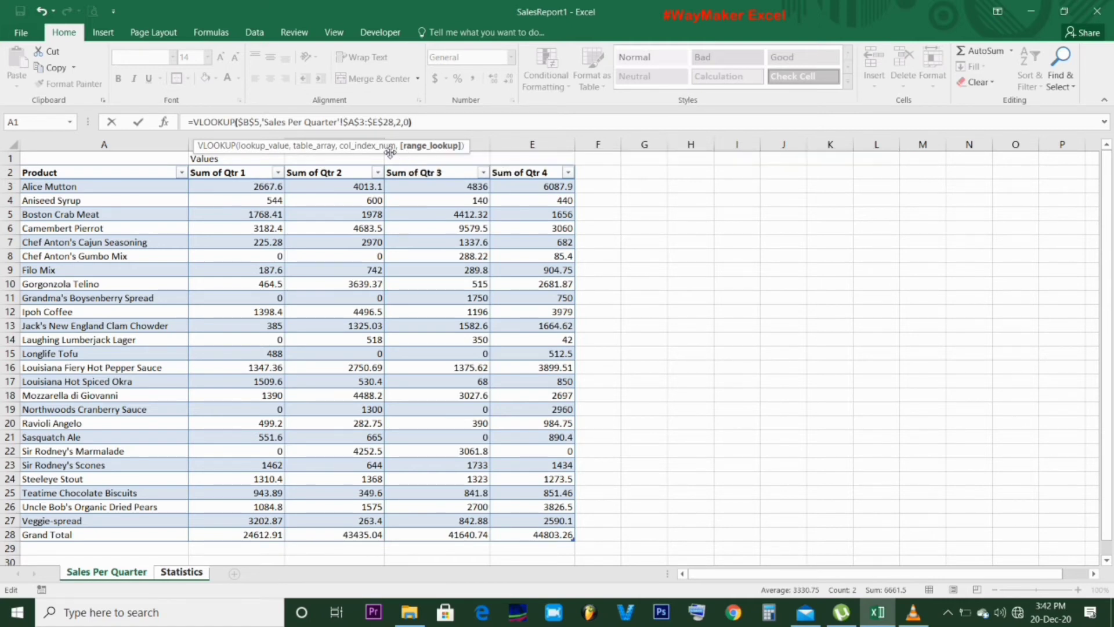
key(Return)
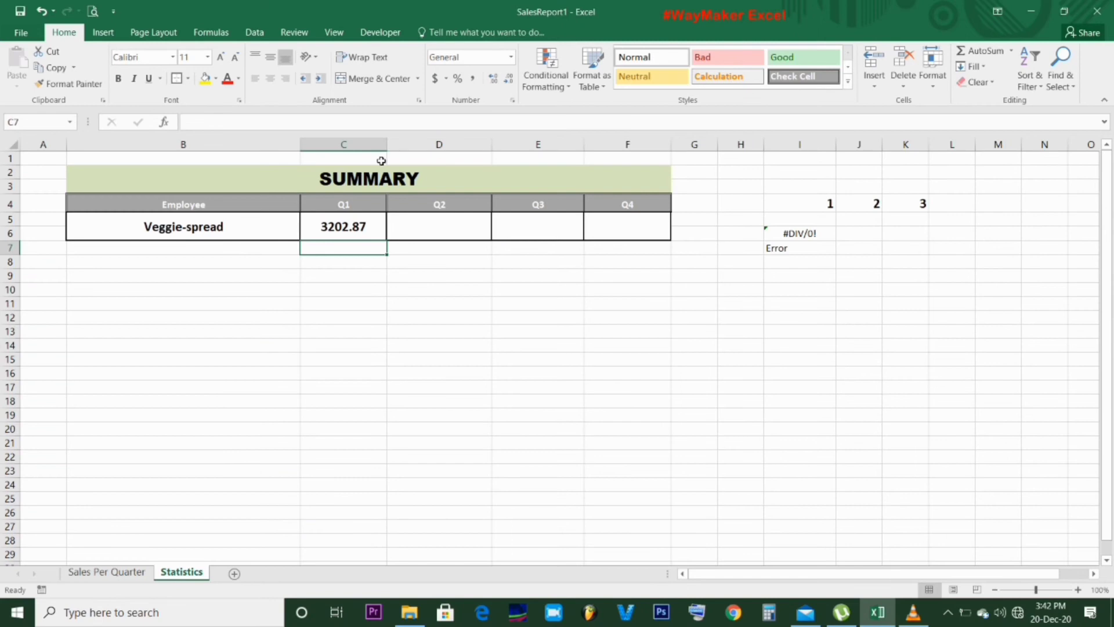
- Set the employee drop-down in B5 to Alice Mutton
click(278, 224)
click(306, 220)
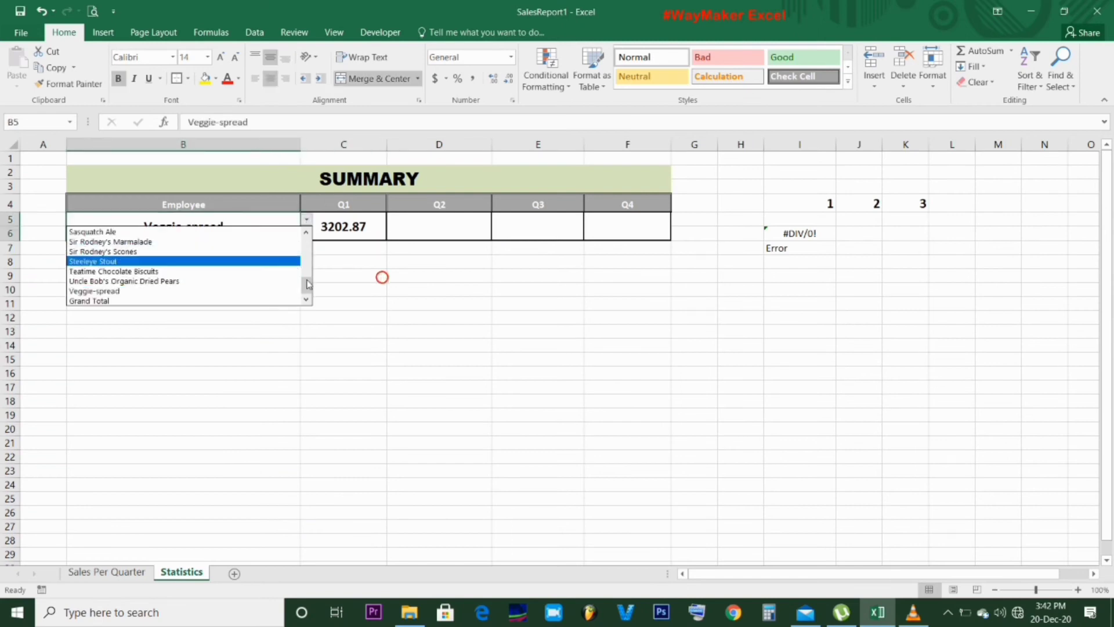
drag(308, 284, 307, 240)
click(260, 236)
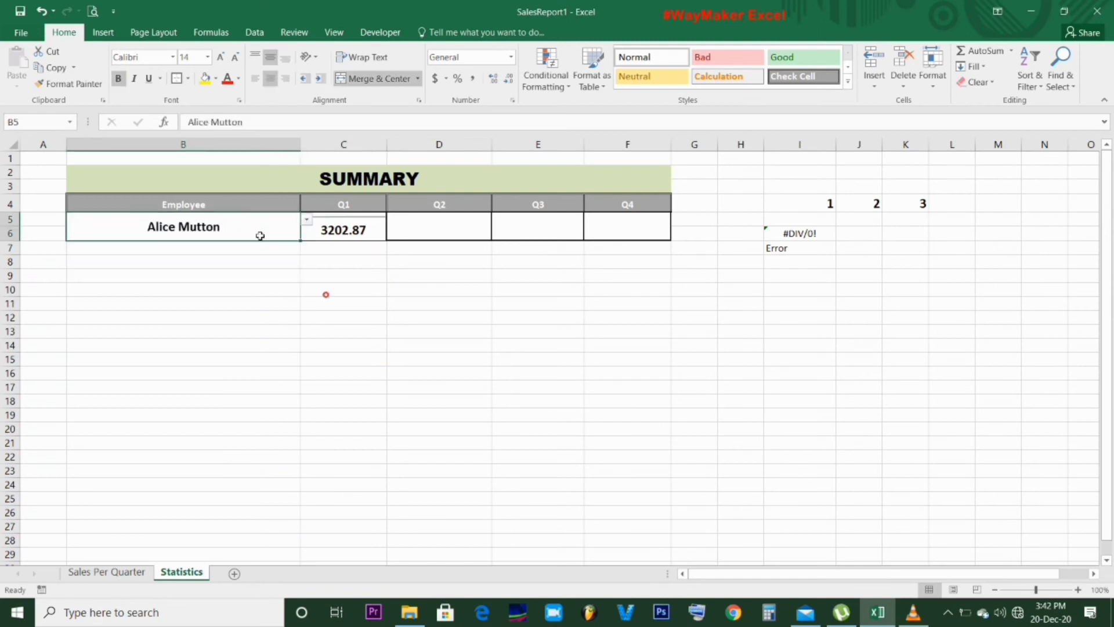
- Compare Alice Mutton's first-quarter value on the Sales Per Quarter sheet with the Q1 result on the Statistics sheet
click(111, 571)
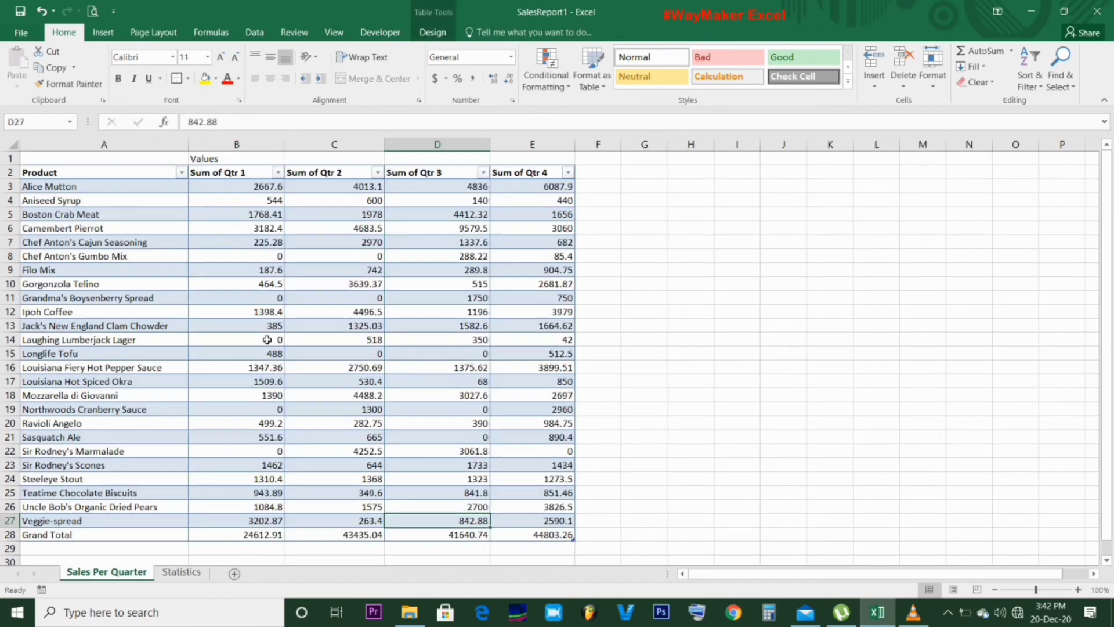
click(260, 183)
click(154, 189)
click(211, 184)
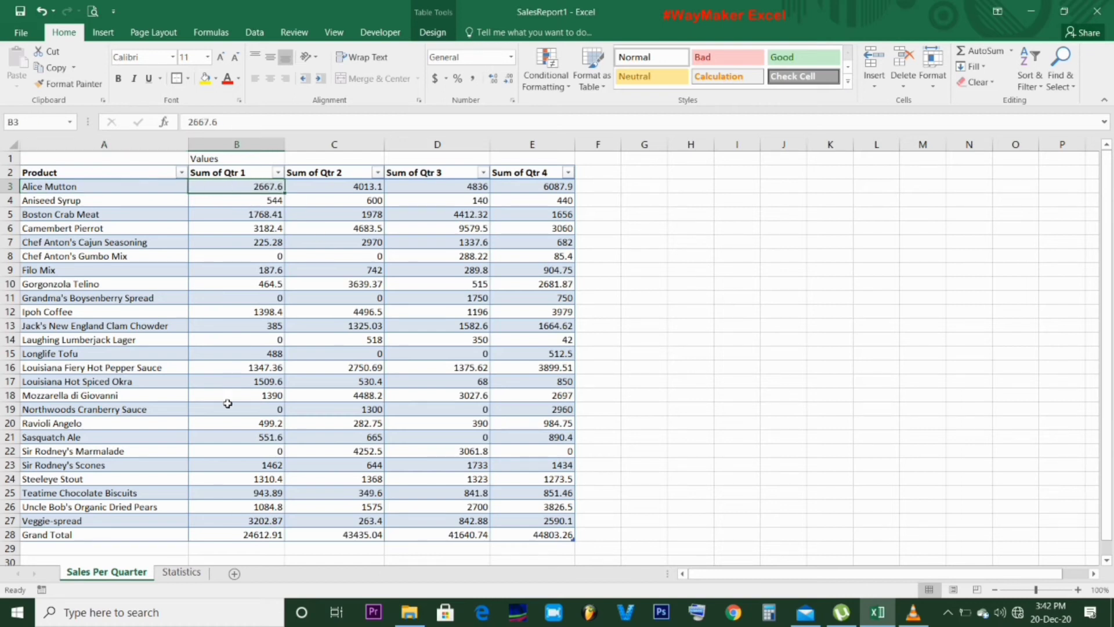
click(182, 572)
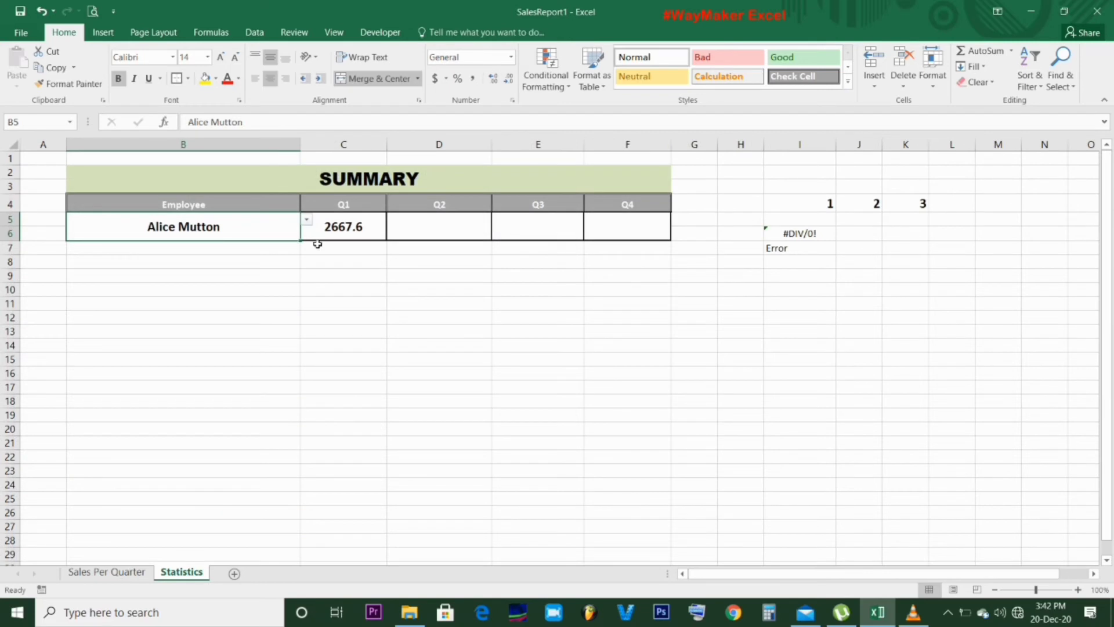
click(345, 228)
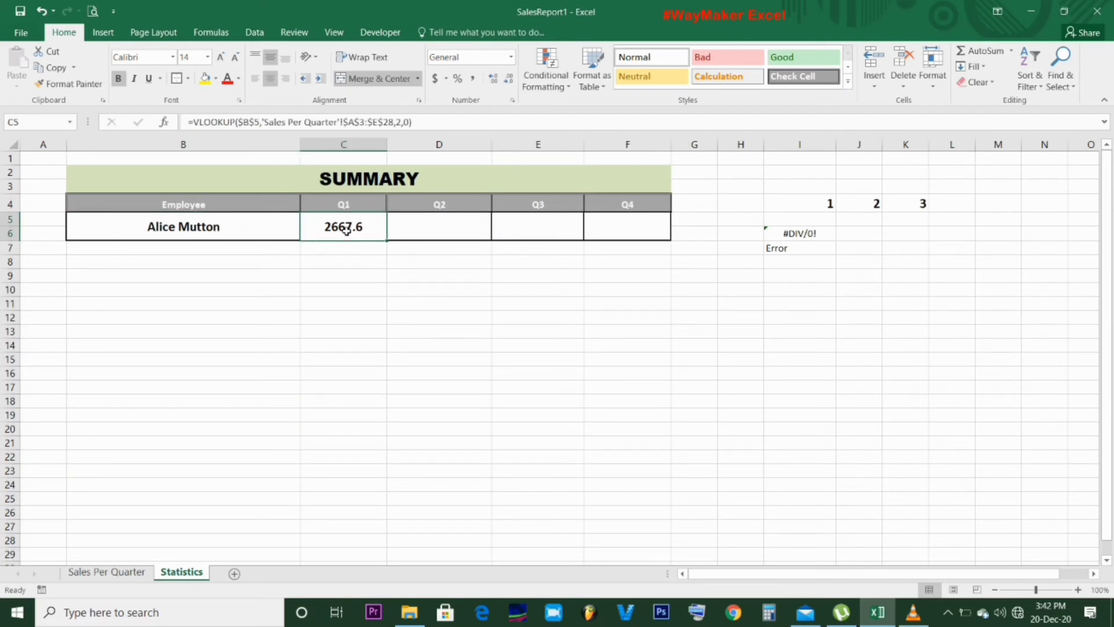
- Clear the leftover test entries in the range I3:L11 beside the summary table
drag(810, 187, 947, 297)
key(Delete)
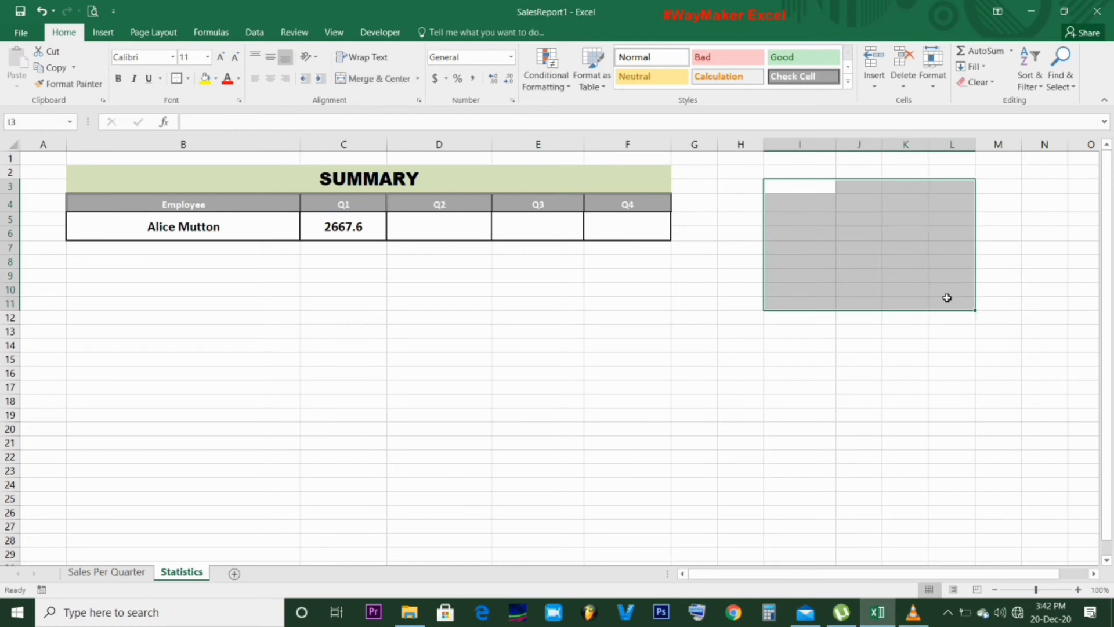
click(838, 290)
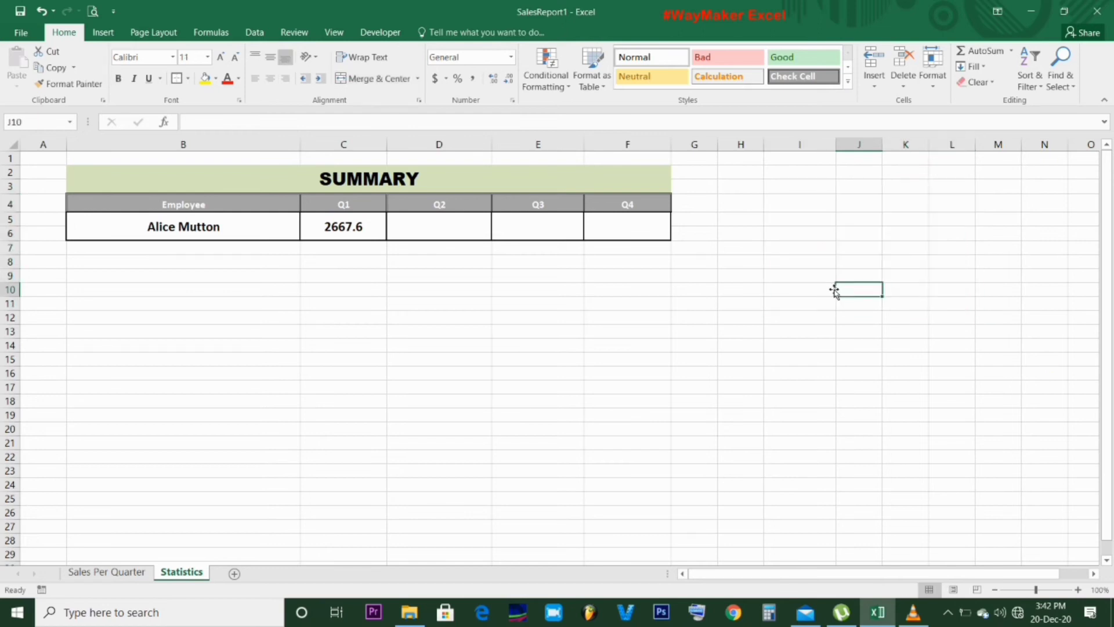
- Enter a COLUMN formula in I4 that references cell B3 of the Sales Per Quarter sheet
click(788, 208)
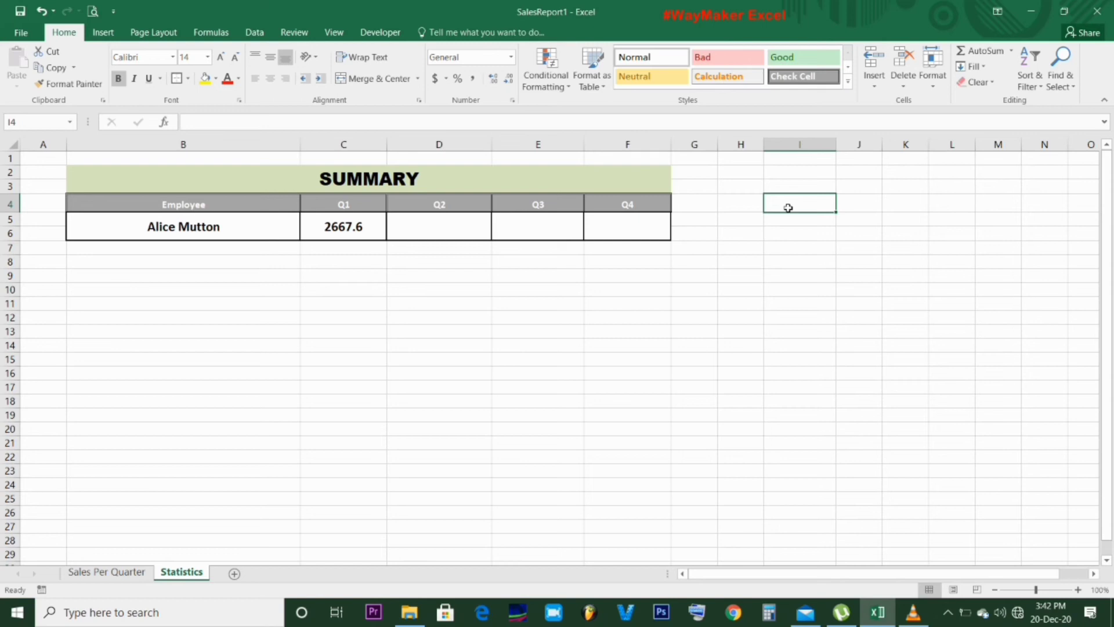
text(=)
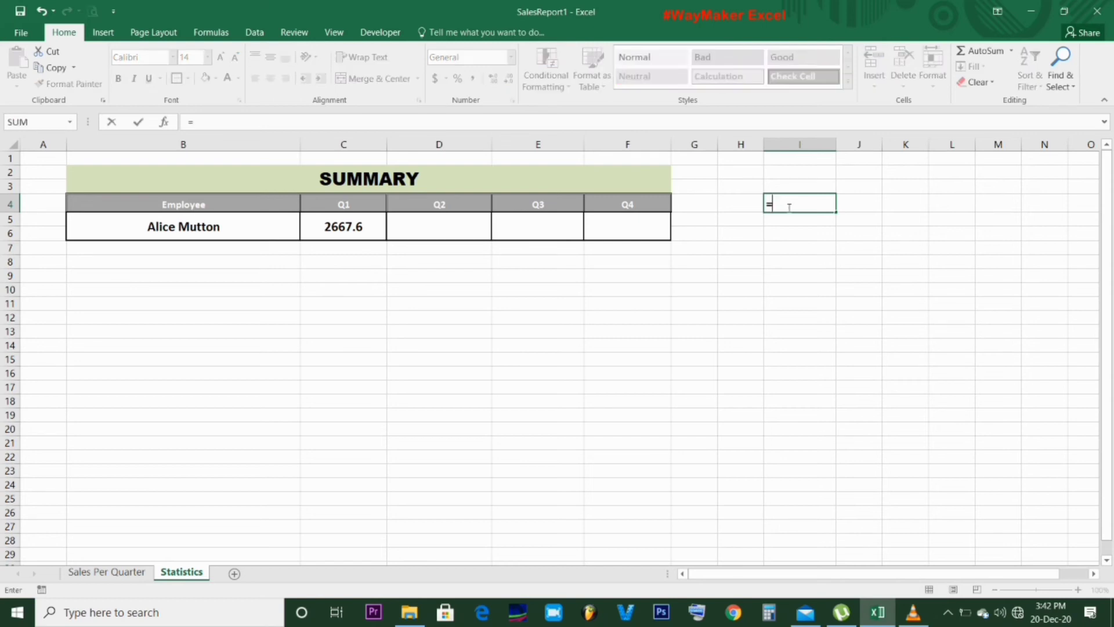
text(colu)
key(Tab)
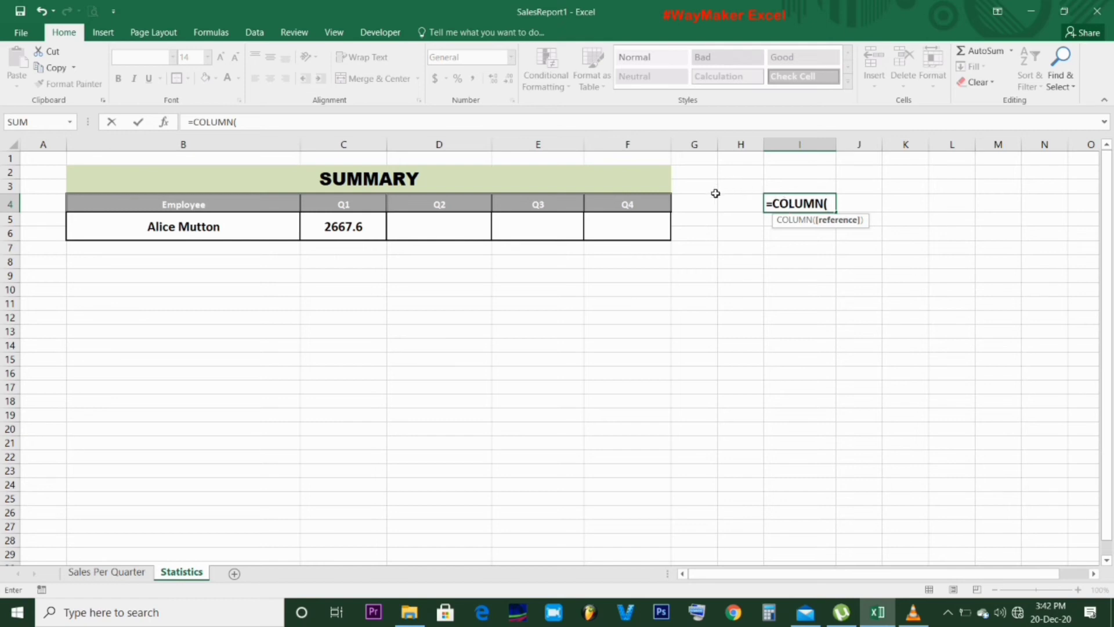
click(118, 572)
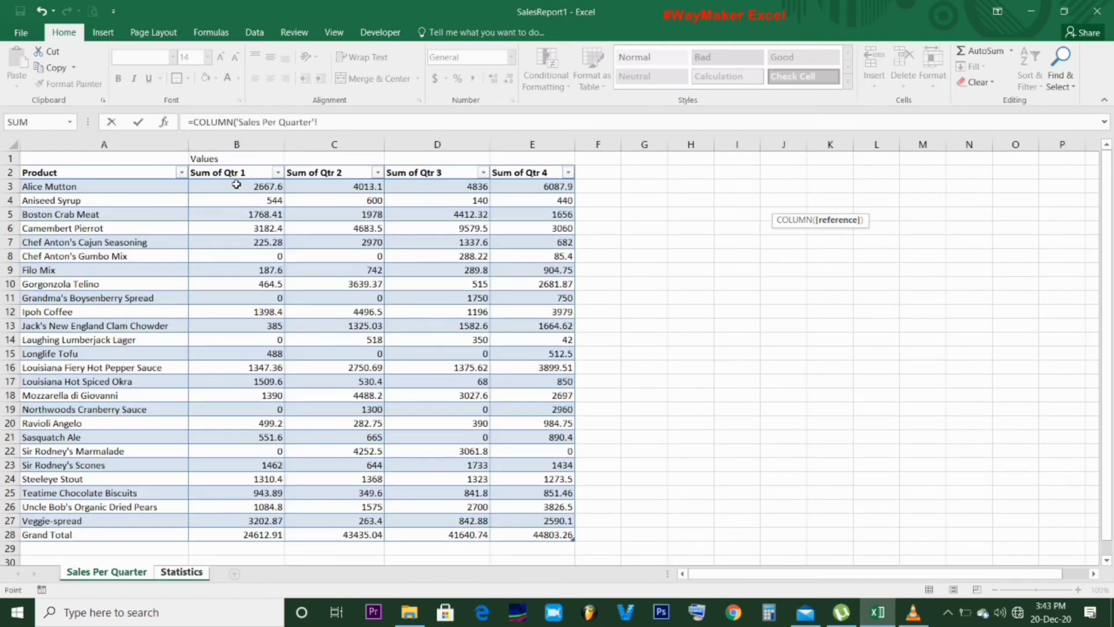
click(236, 184)
text())
key(Return)
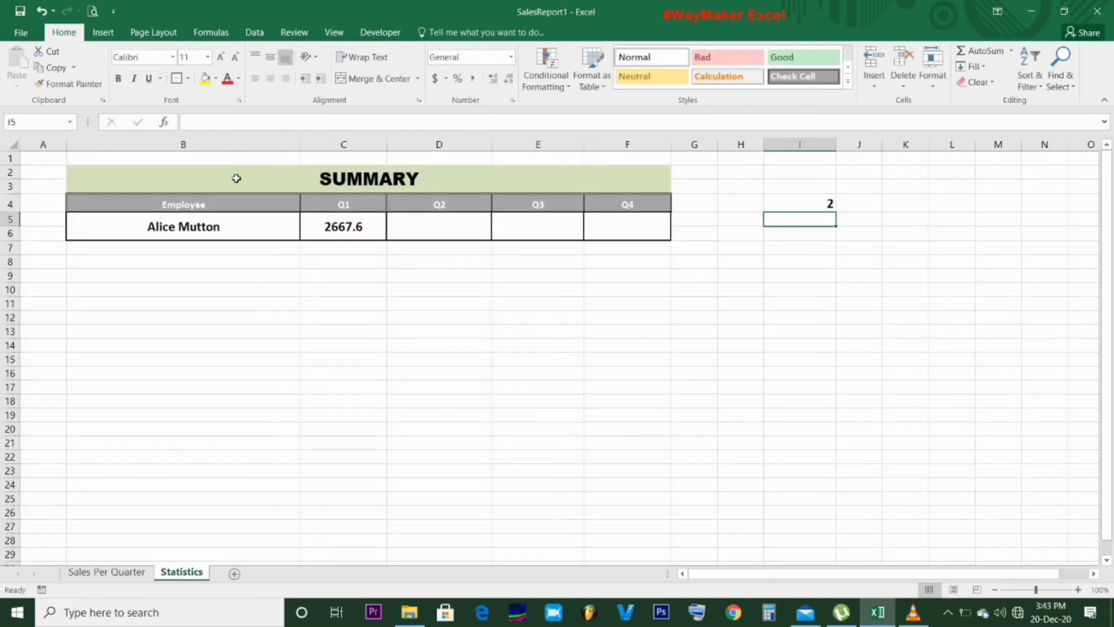
- Check the COLUMN result in I4 against the column positions on the Sales Per Quarter sheet
click(831, 200)
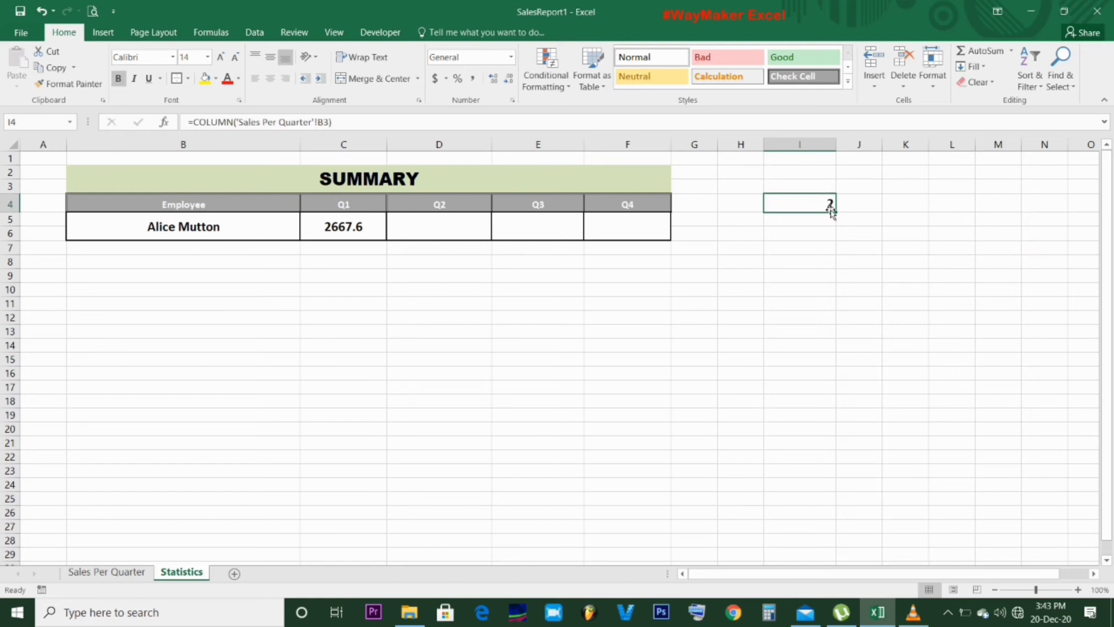
click(104, 571)
click(75, 197)
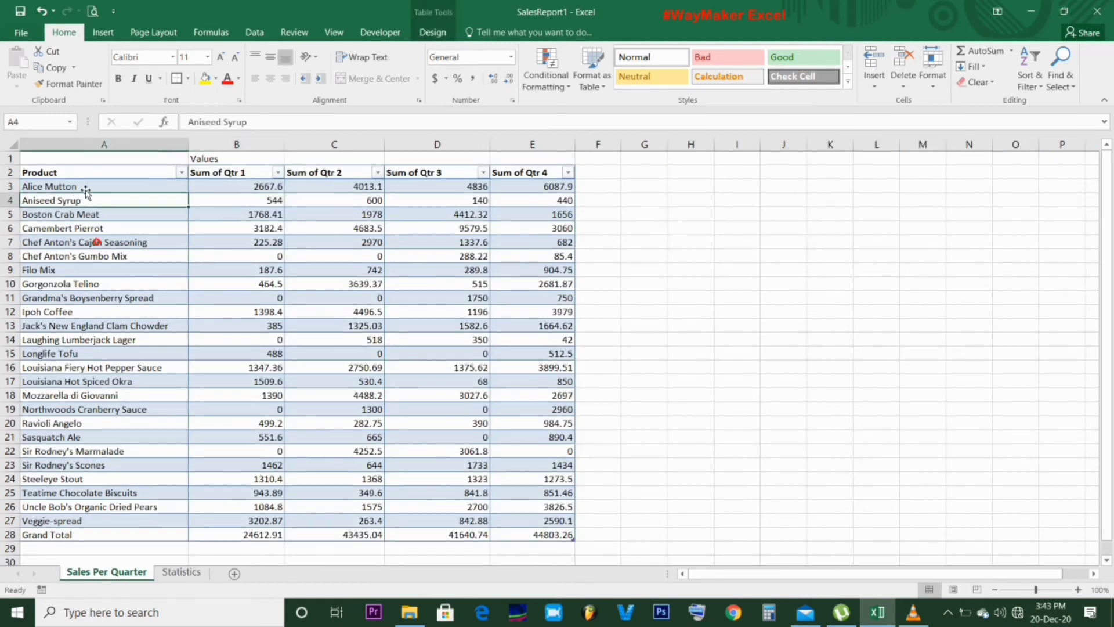
click(222, 187)
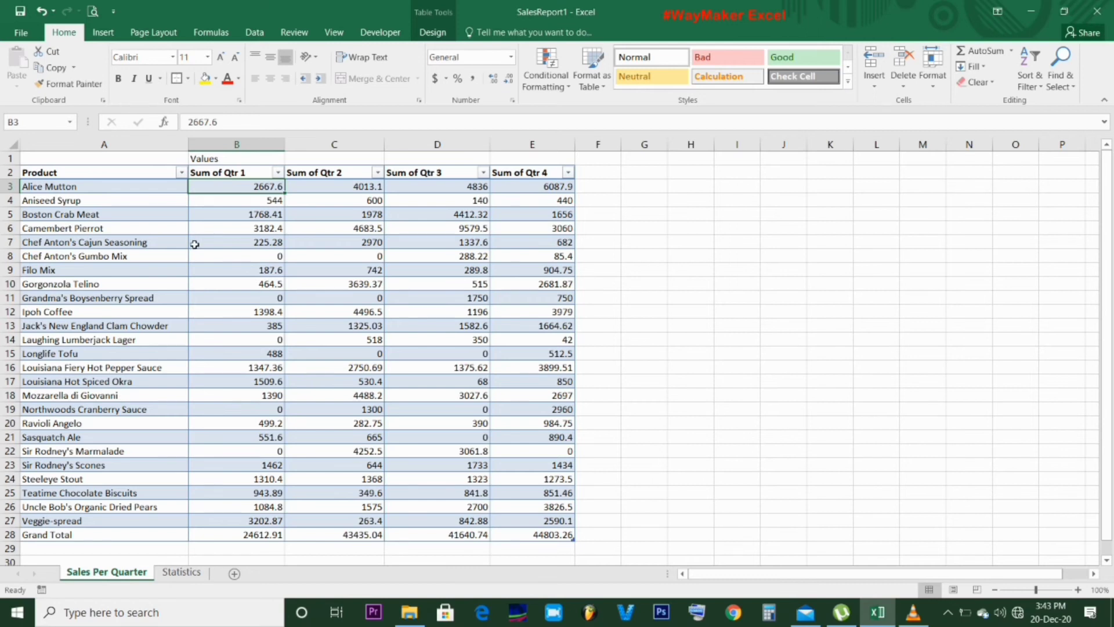
click(184, 575)
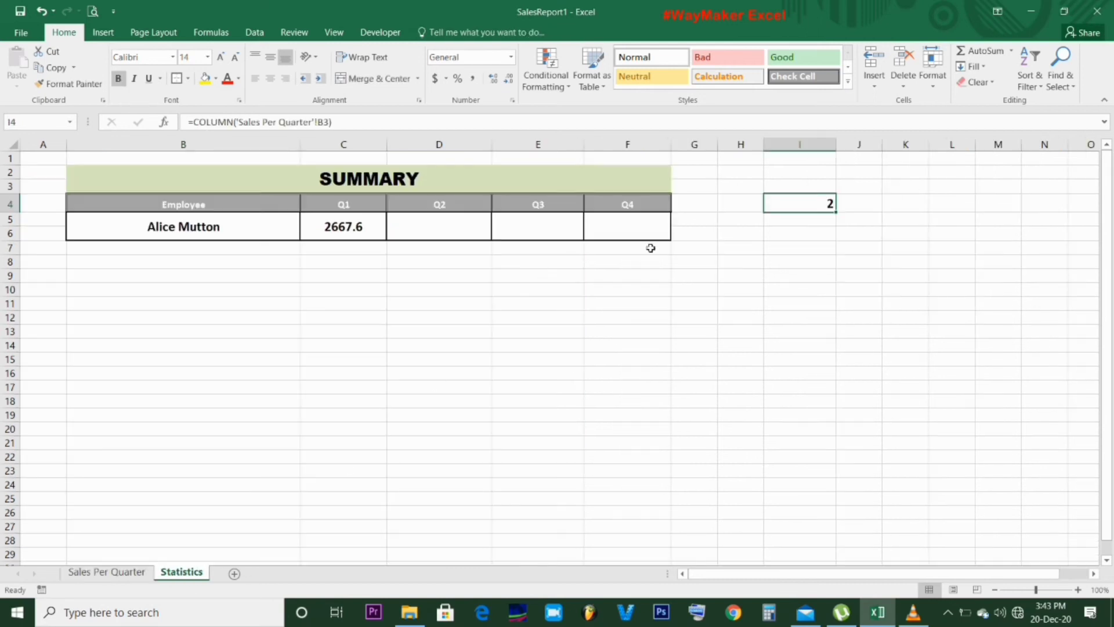
- Fill the COLUMN formula from I4 across to N4 and clear the copies again, keeping only I4
drag(836, 212, 1053, 207)
click(876, 206)
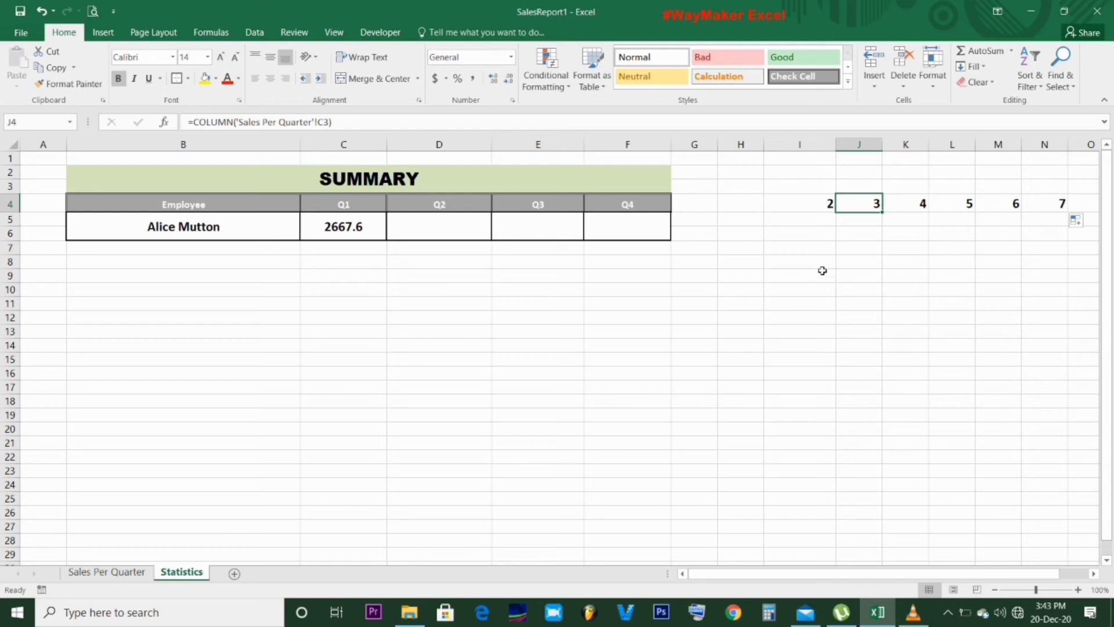
drag(861, 248, 990, 248)
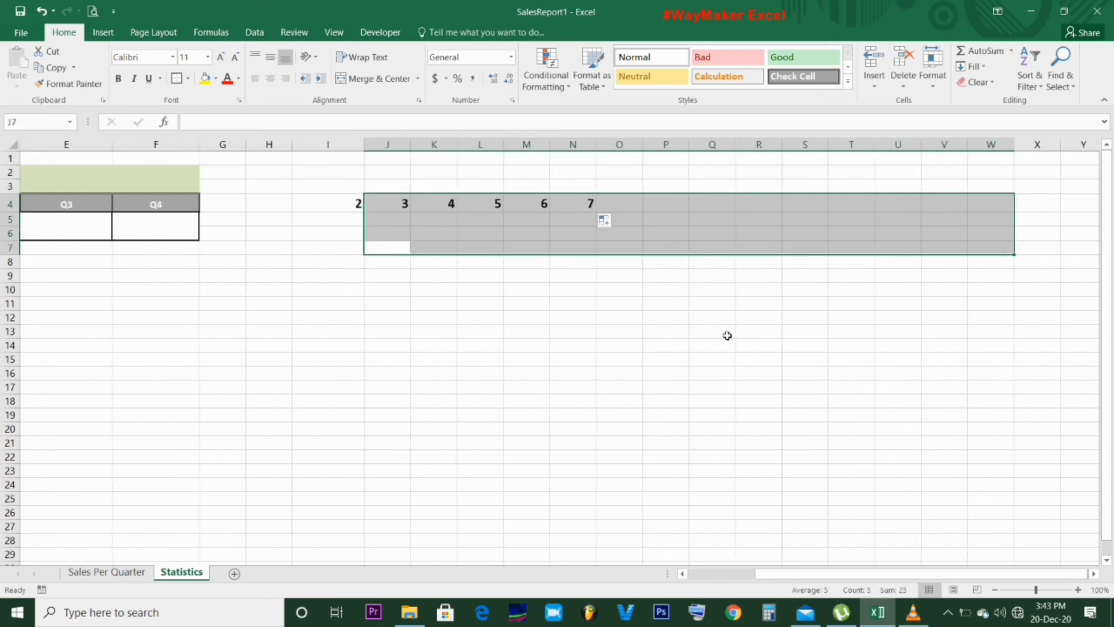
key(Delete)
drag(950, 573, 882, 573)
click(517, 363)
click(809, 208)
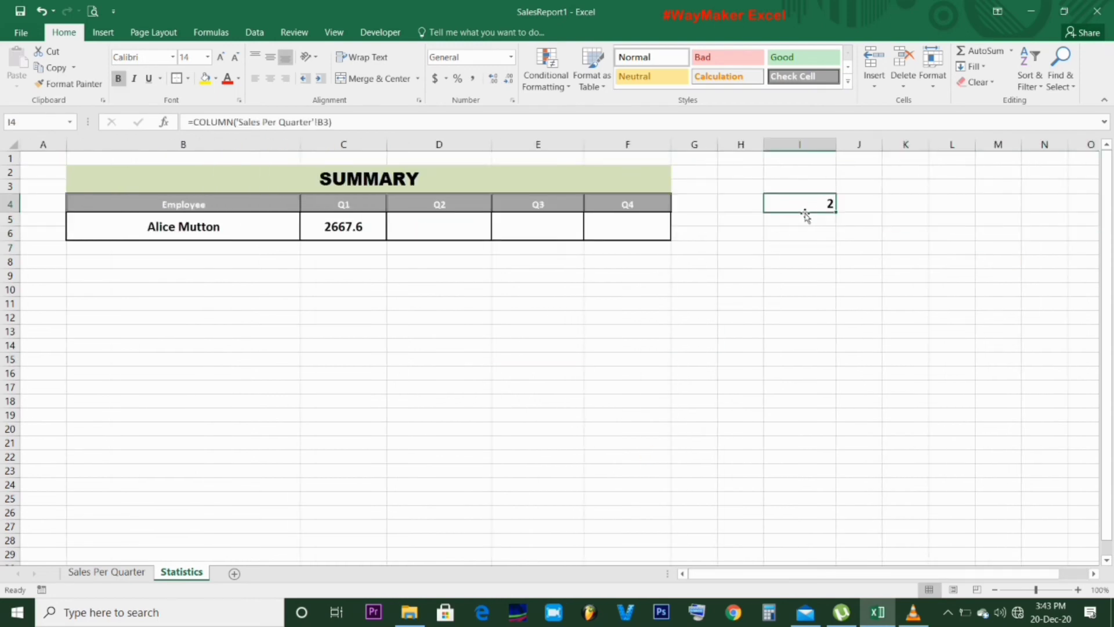
- Copy the Q1 VLOOKUP formula text from C5 unchanged into the Q2 cell D5
click(356, 224)
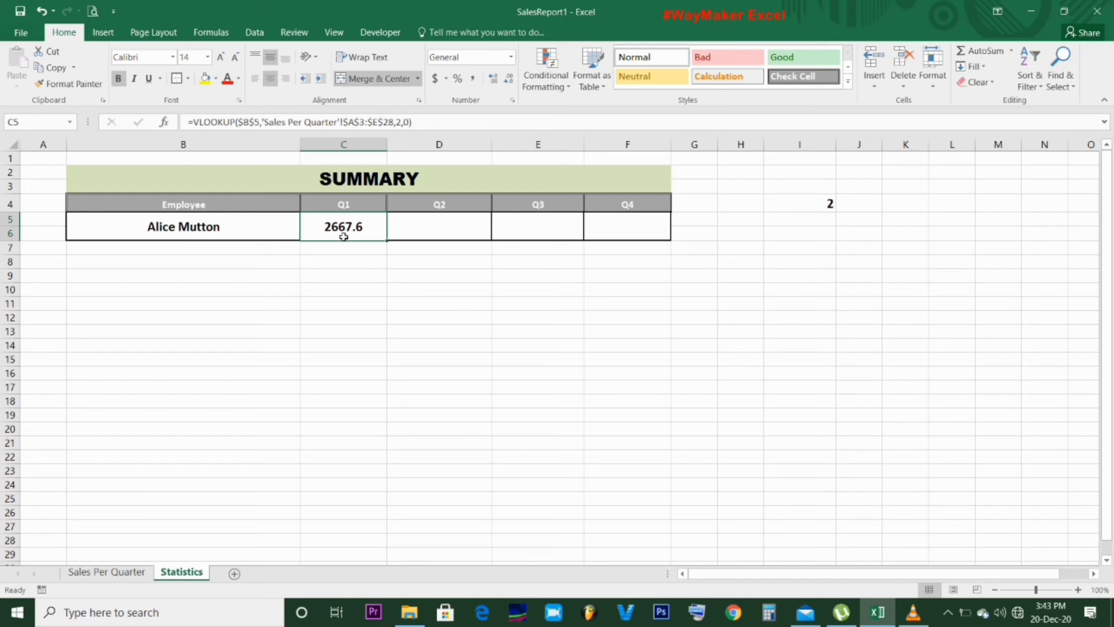
click(403, 228)
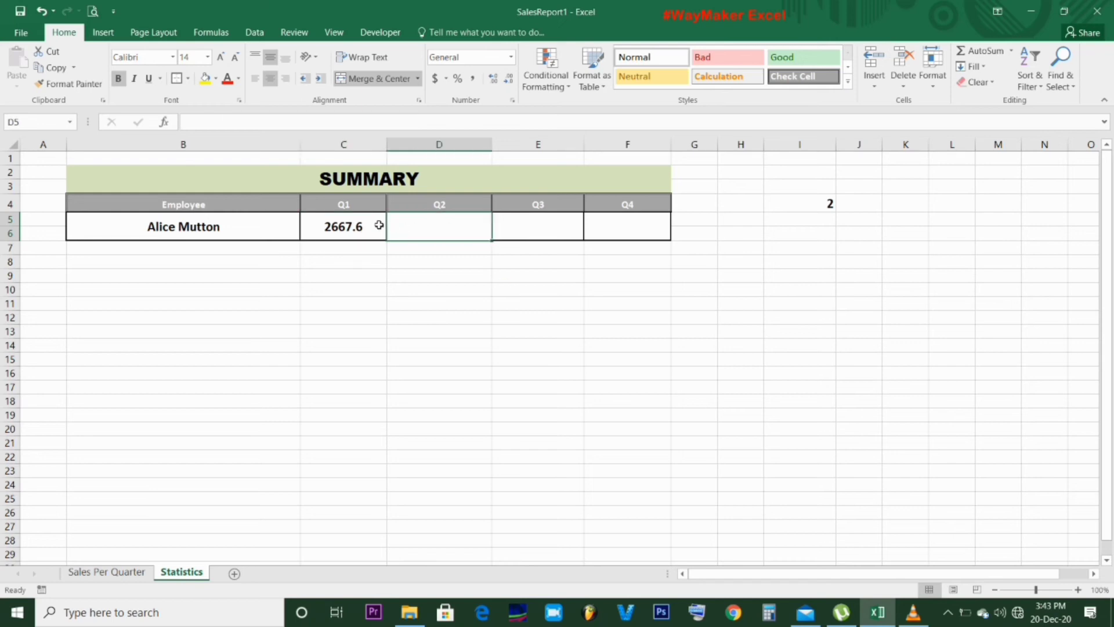
click(376, 226)
drag(417, 122, 196, 119)
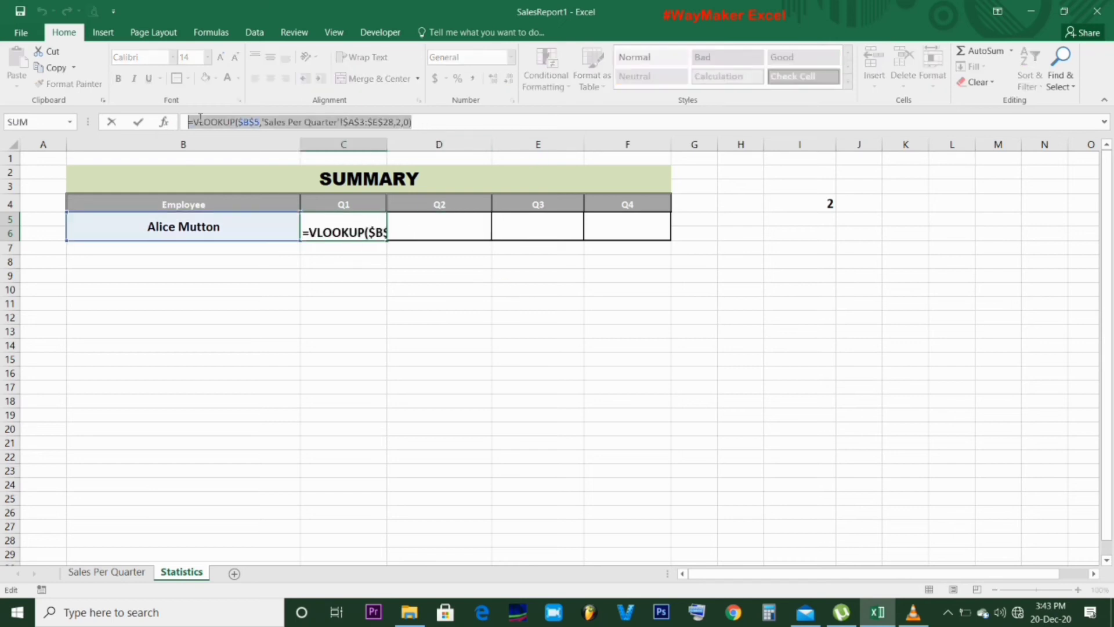
right_click(197, 118)
click(229, 144)
key(Escape)
click(454, 228)
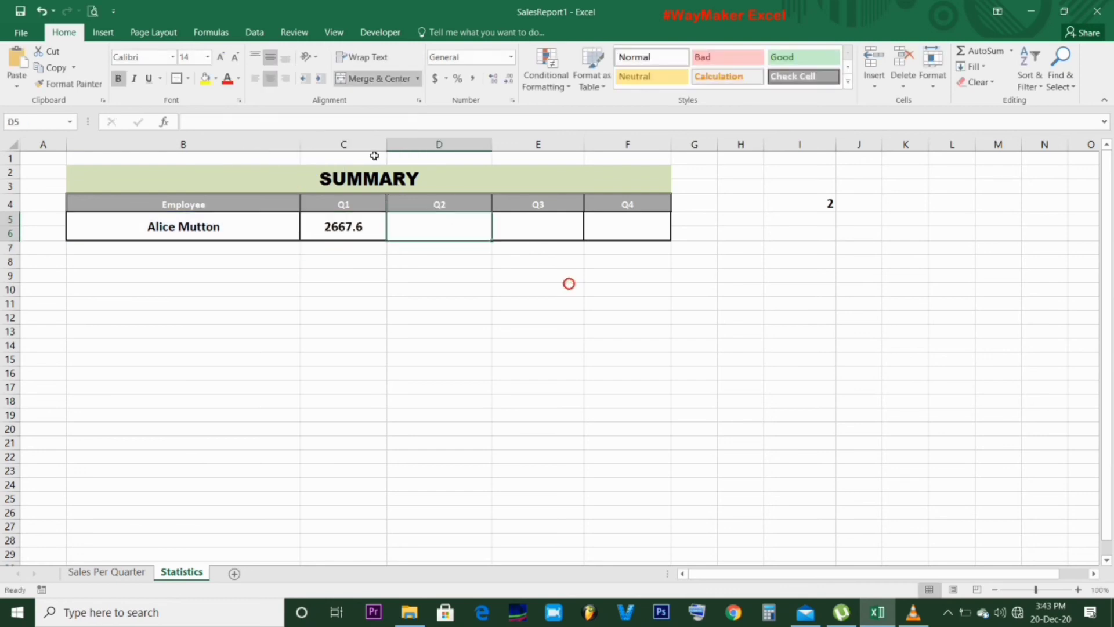
right_click(383, 124)
click(411, 183)
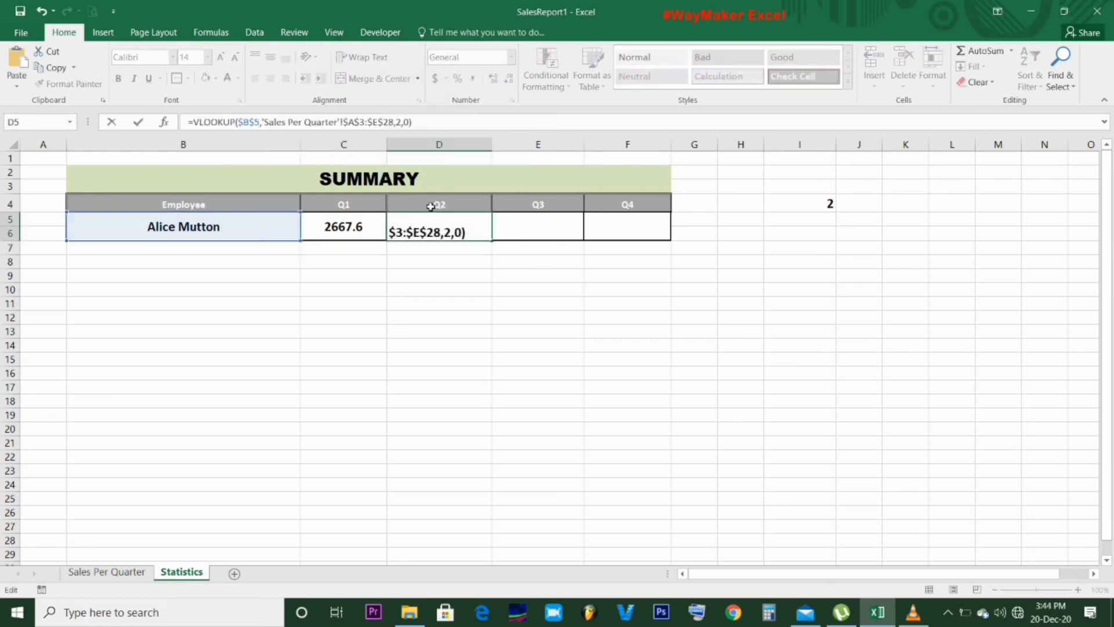
- Set the column index of the VLOOKUP in D5 to 3
drag(452, 232, 445, 232)
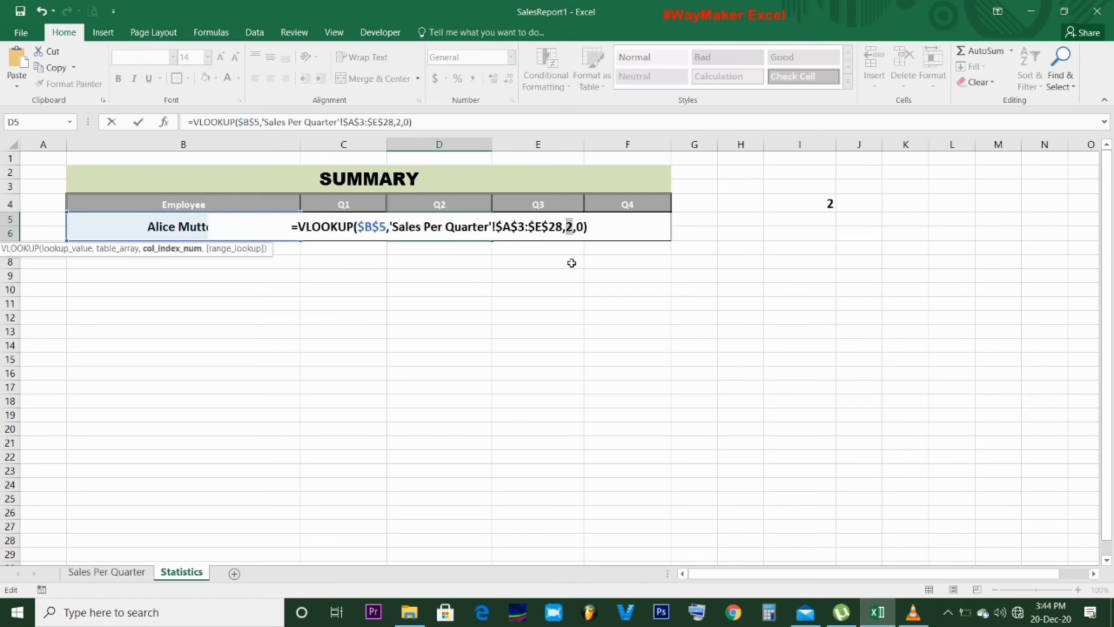
text(3)
key(Return)
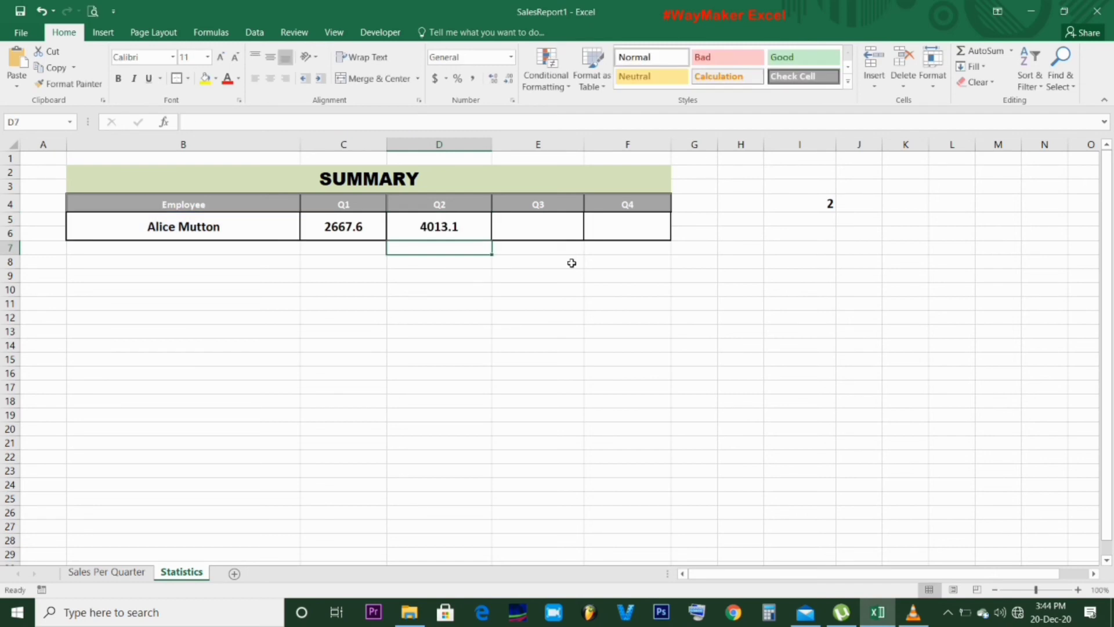
- Compare the Q2 result in D5 with Alice Mutton's Qtr 2 figure on the Sales Per Quarter sheet and return to Statistics
click(438, 226)
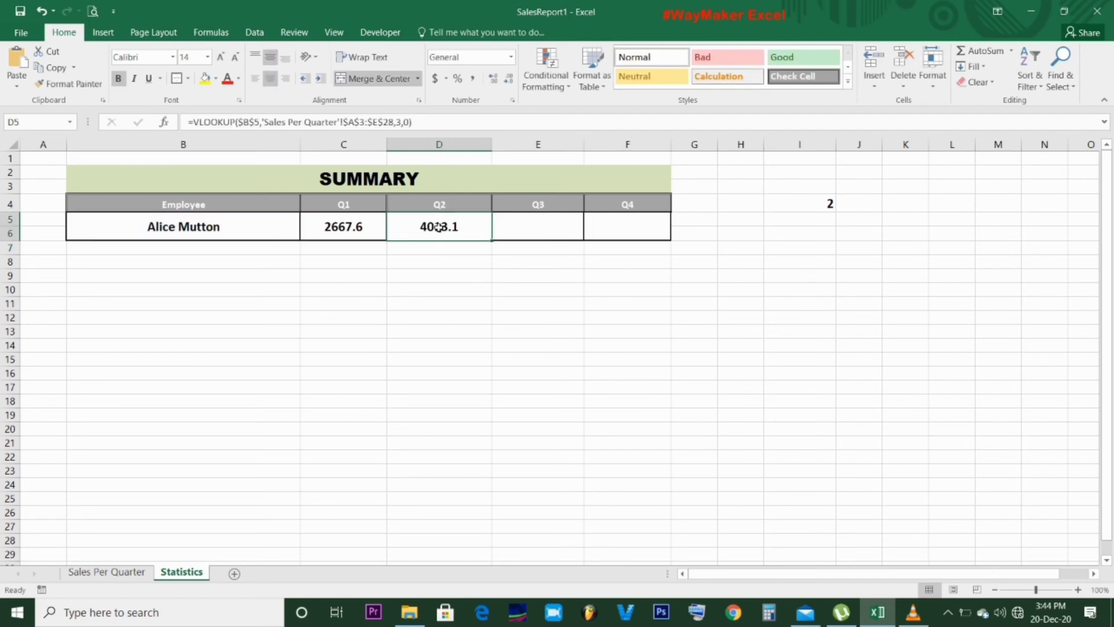
click(120, 573)
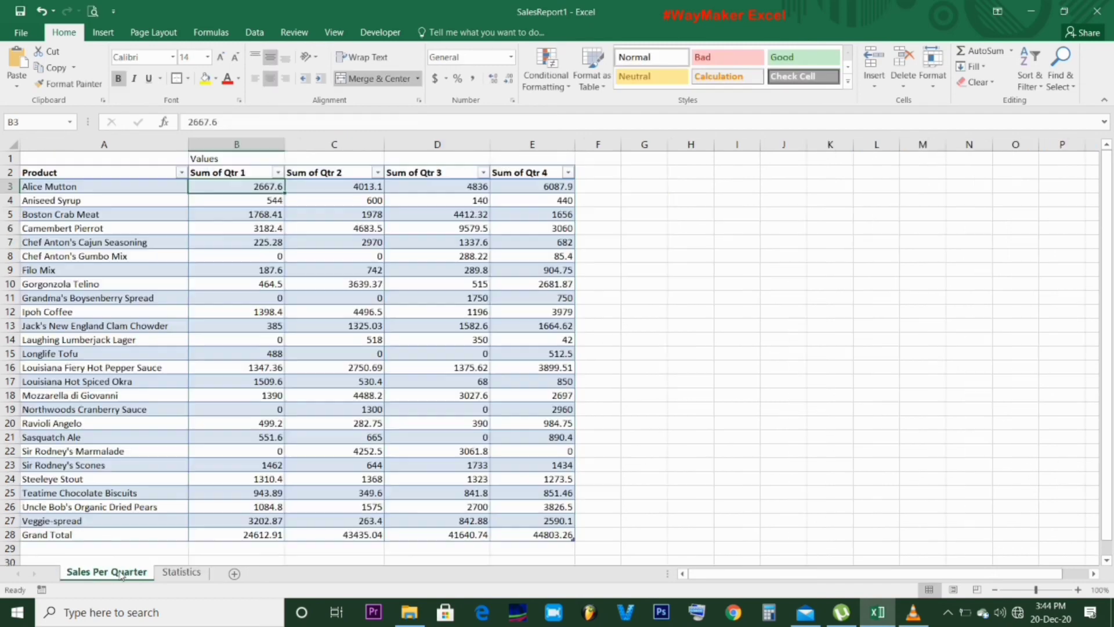
click(352, 185)
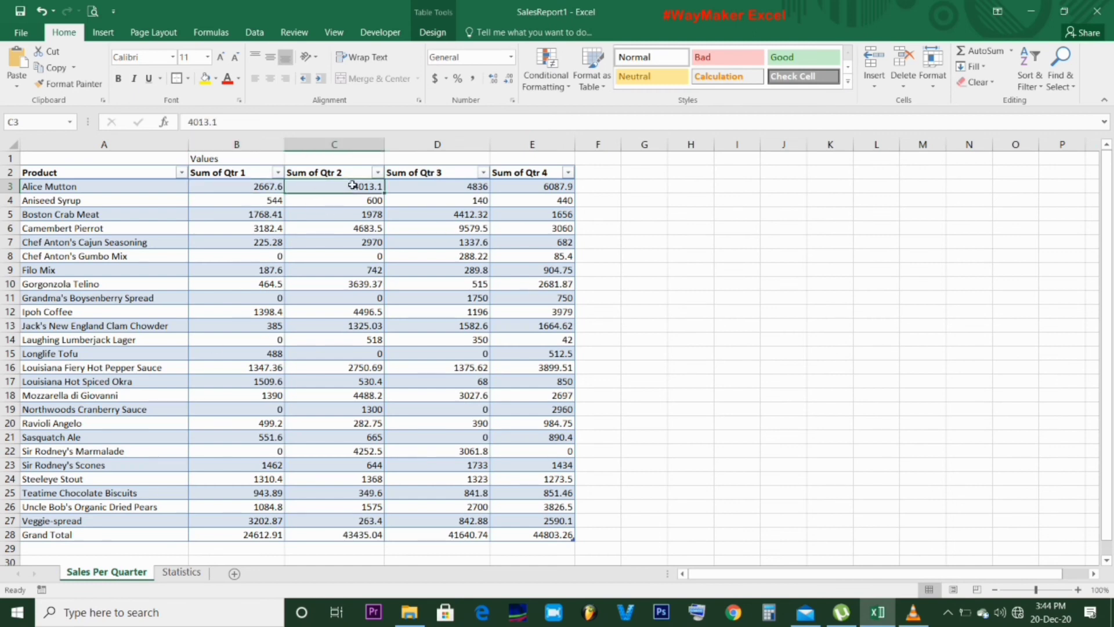
click(181, 572)
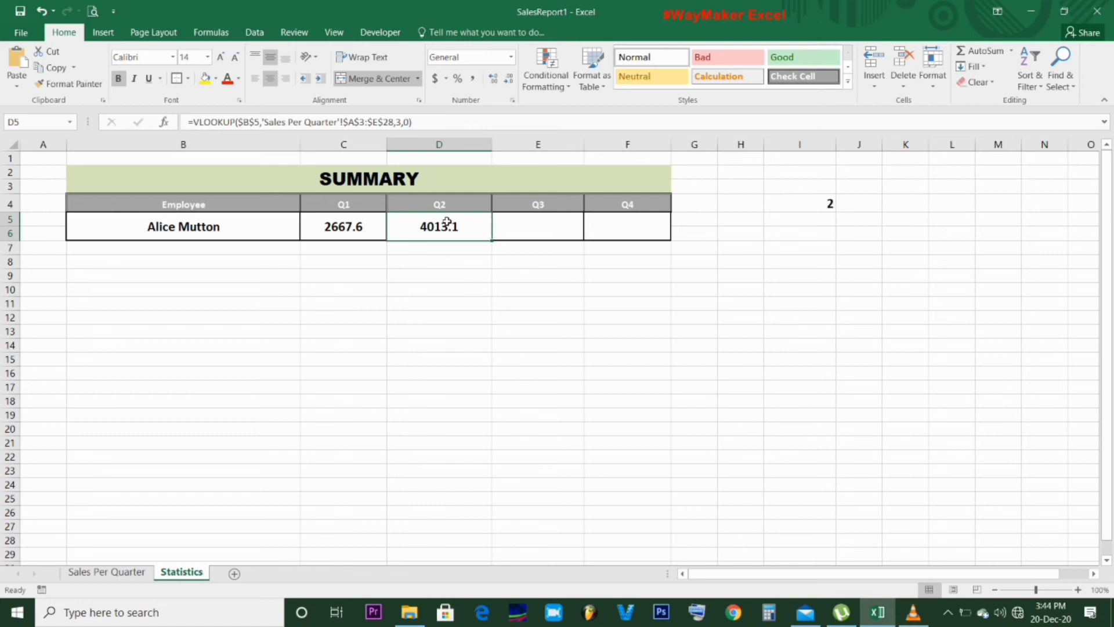
- Replace the column index 2 in C5's VLOOKUP with the expression COLUMN('Sales Per Quarter'!B3) copied from I4
click(375, 230)
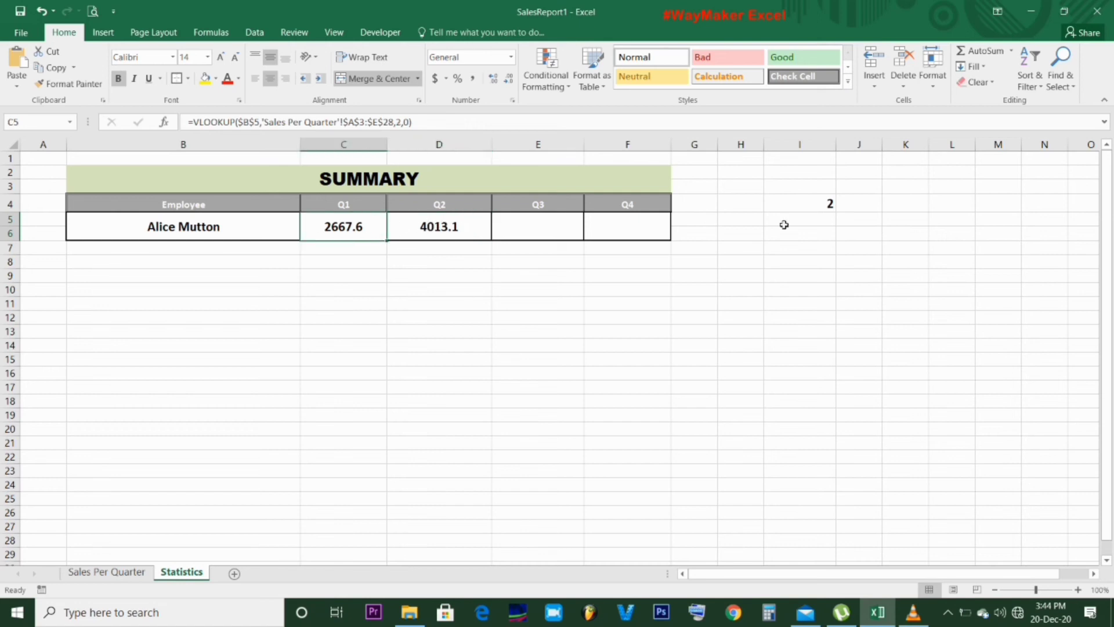
click(828, 204)
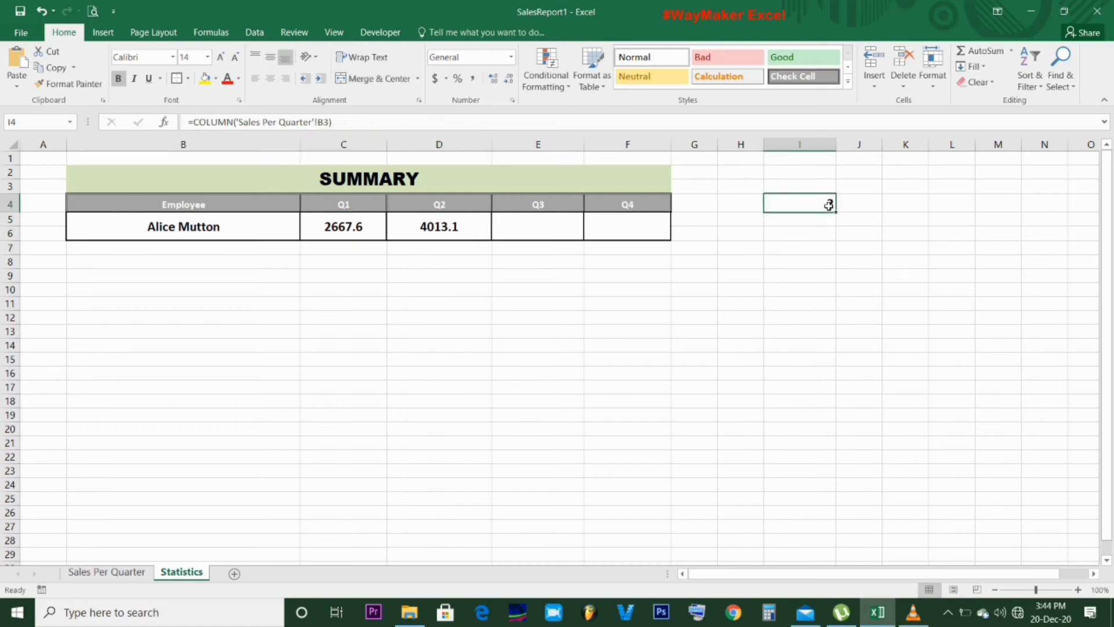
drag(347, 122, 193, 122)
right_click(193, 121)
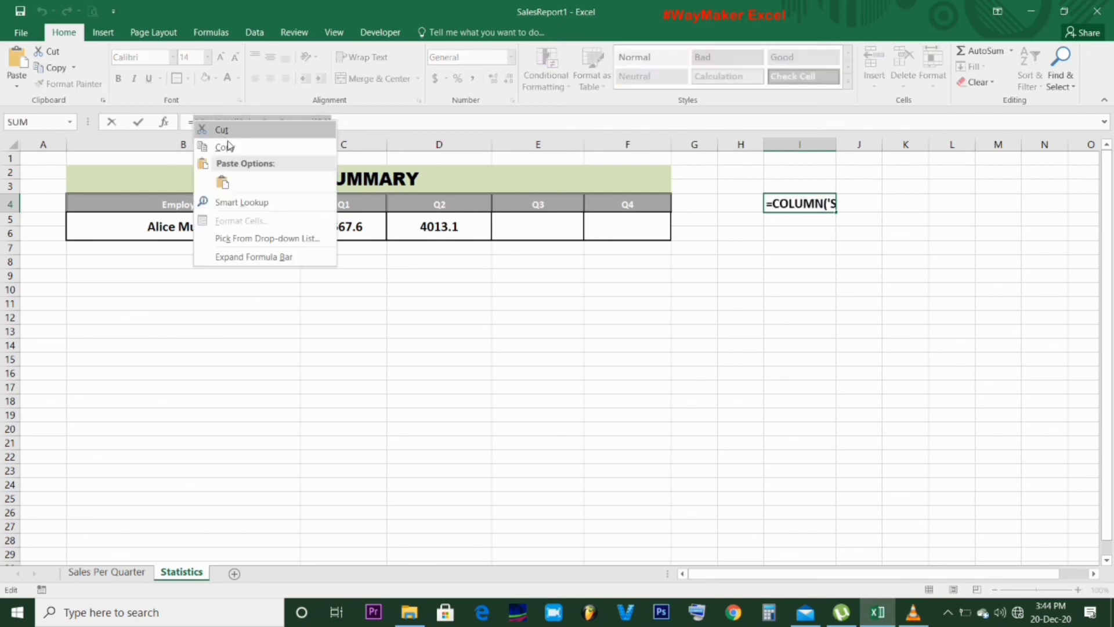
click(224, 146)
key(Return)
click(354, 230)
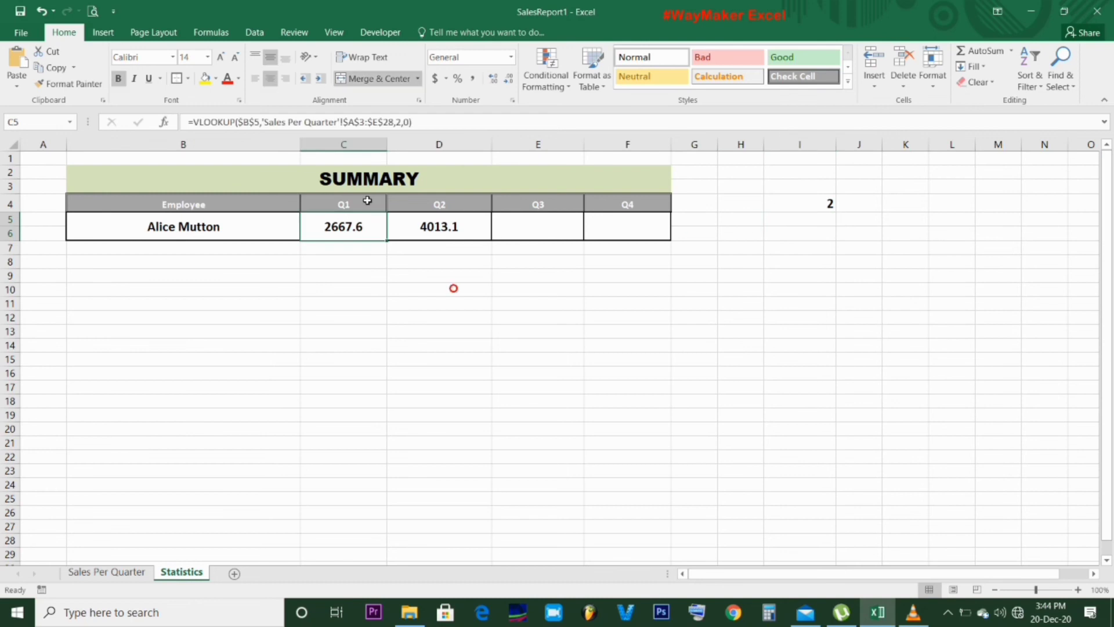
click(399, 123)
click(400, 122)
key(ctrl+v)
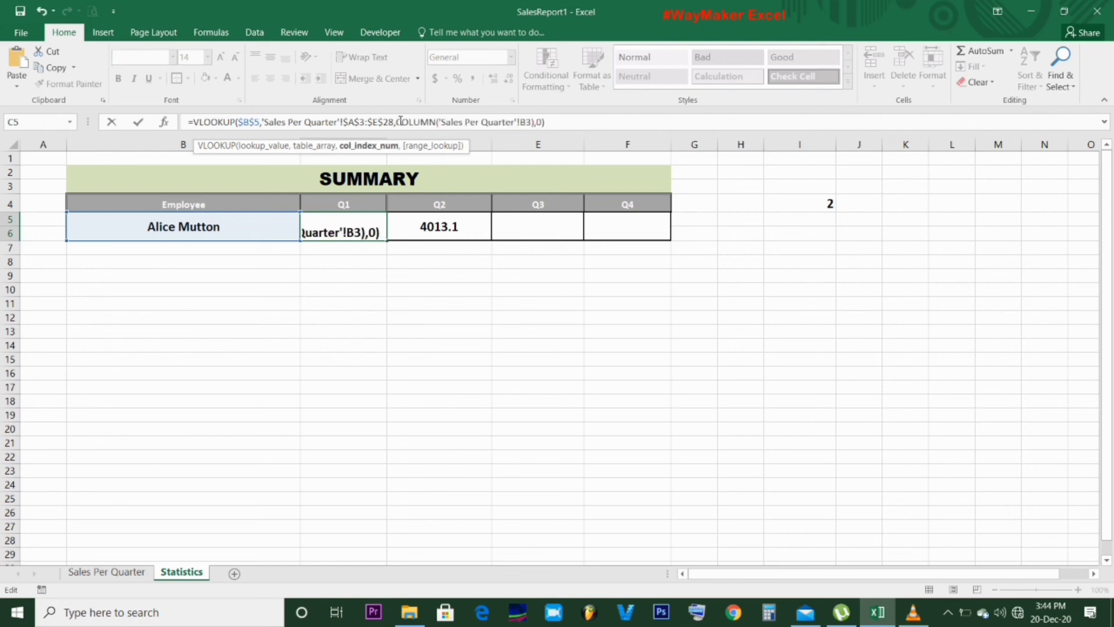
key(Return)
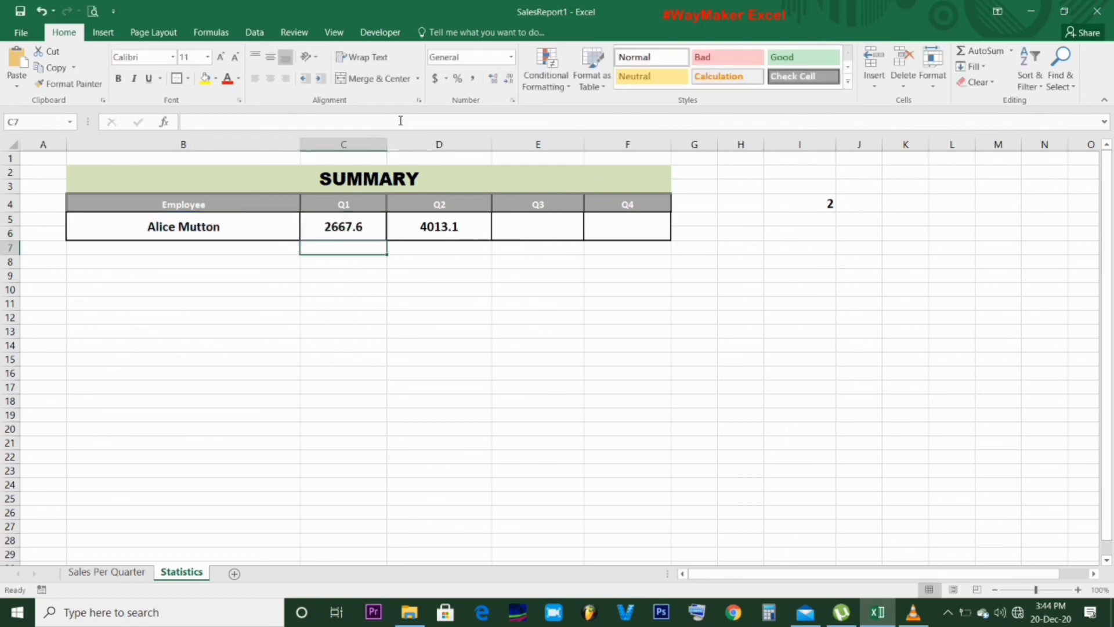
- Fill the Q1 formula from C5 across to F5 and check the COLUMN reference in each filled cell
click(348, 220)
drag(384, 240, 645, 242)
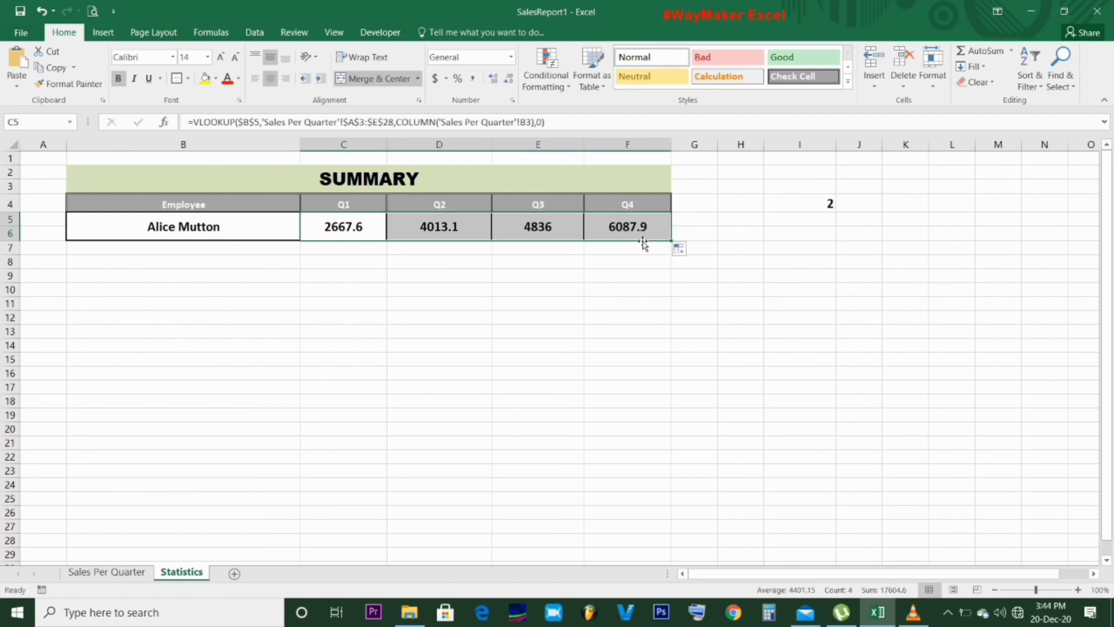
click(462, 225)
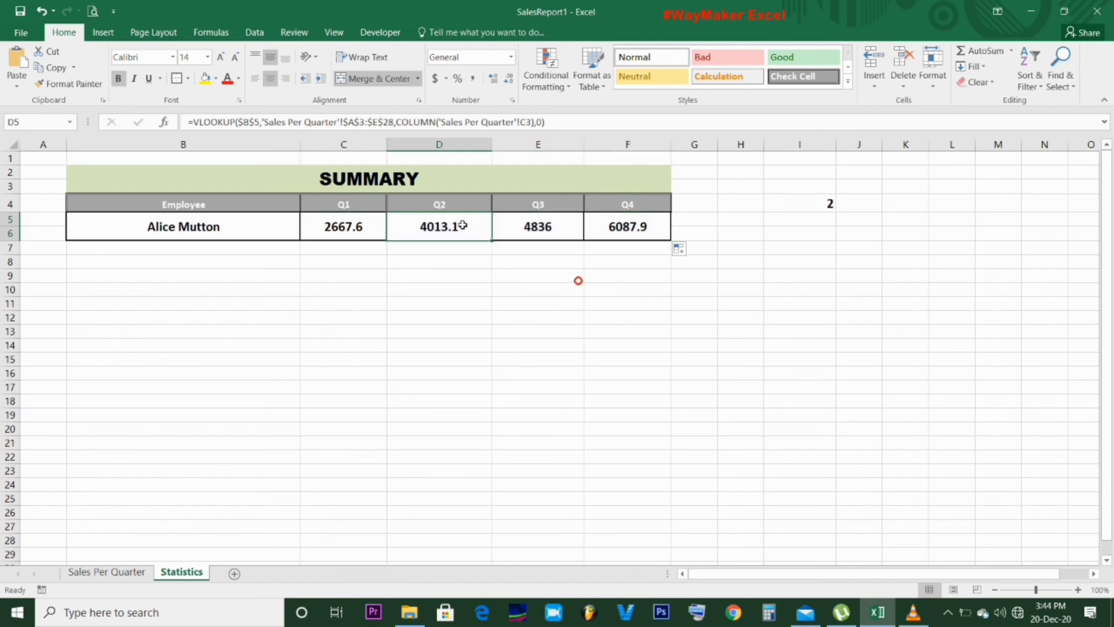
click(506, 225)
click(620, 223)
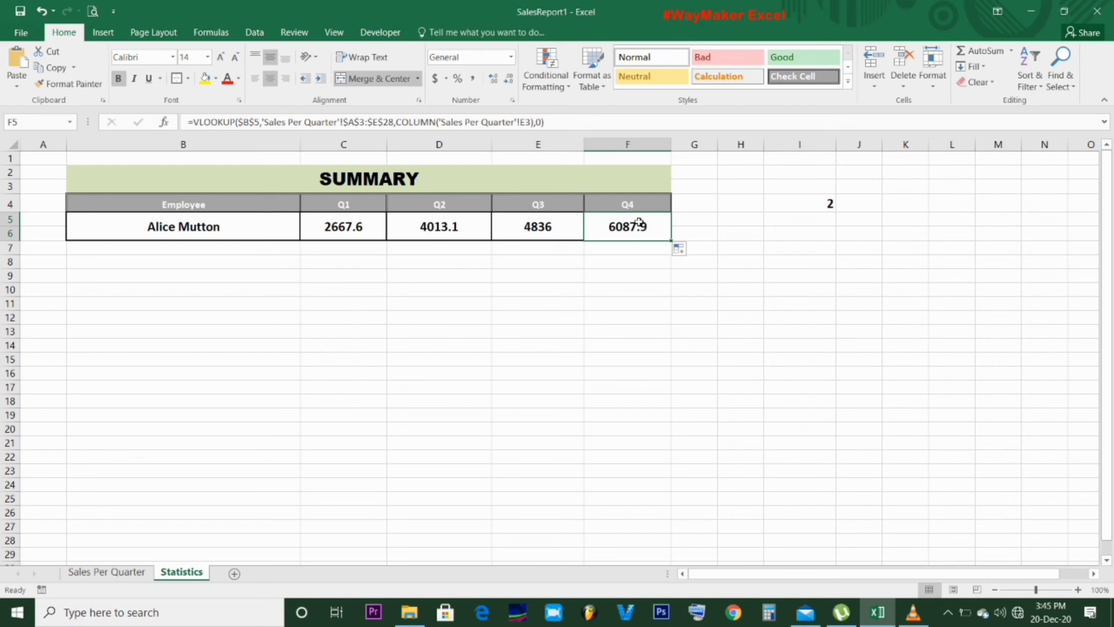
- Test the B5 drop-down with Chef Anton's Cajun Seasoning, Laughing Lumberjack Lager, Mozzarella di Giovanni and Northwoods Cranberry Sauce, and clear the cell
click(261, 235)
click(306, 222)
click(256, 276)
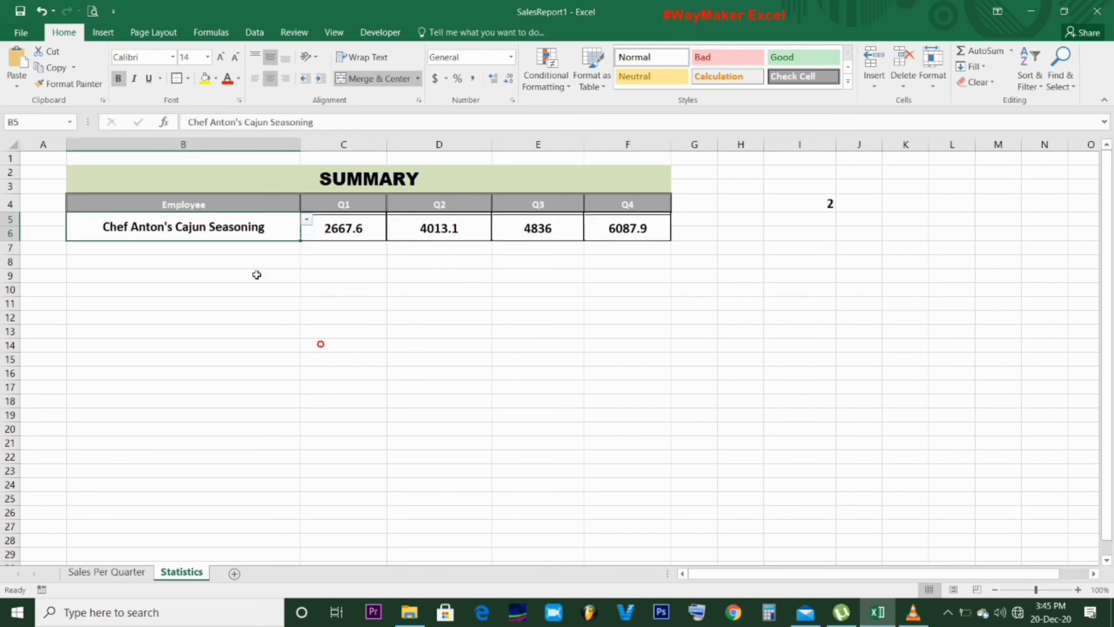
click(306, 219)
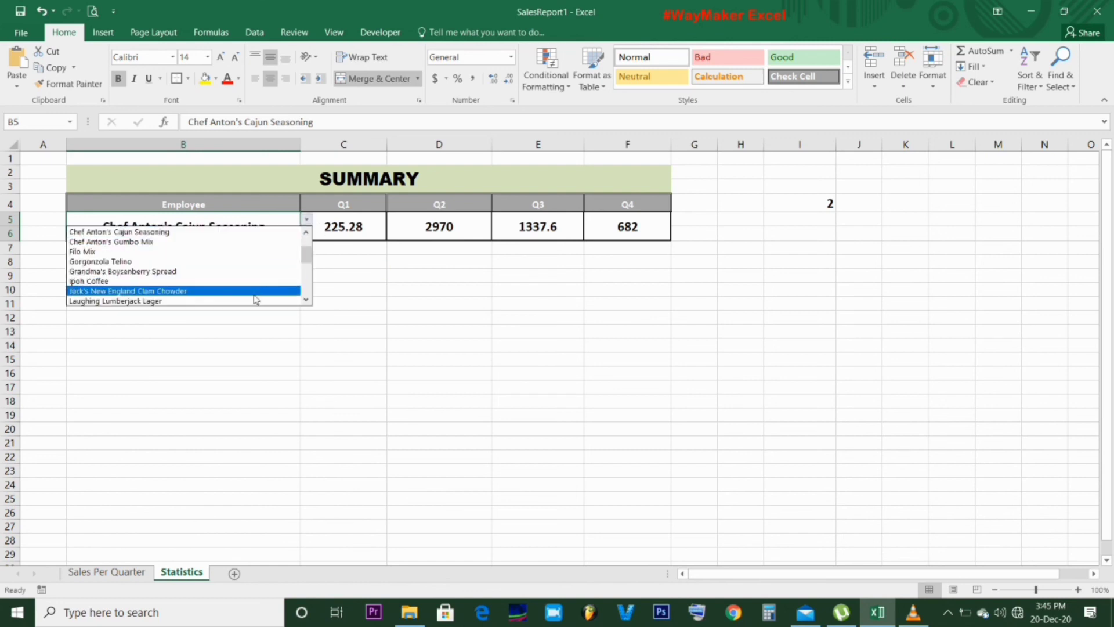
click(251, 301)
click(306, 220)
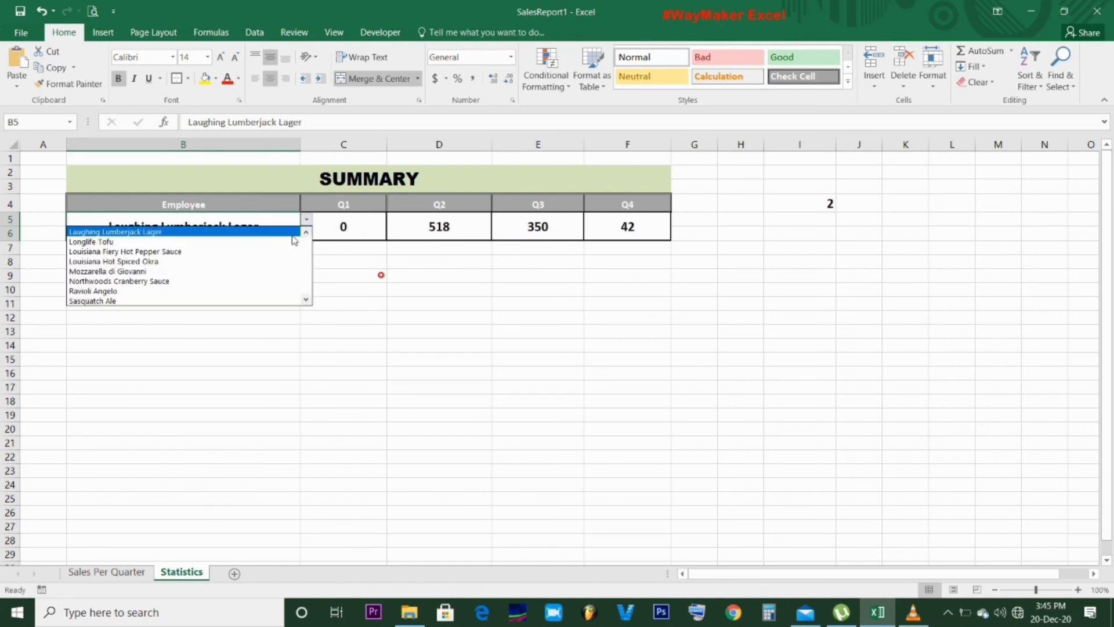
click(248, 270)
click(306, 220)
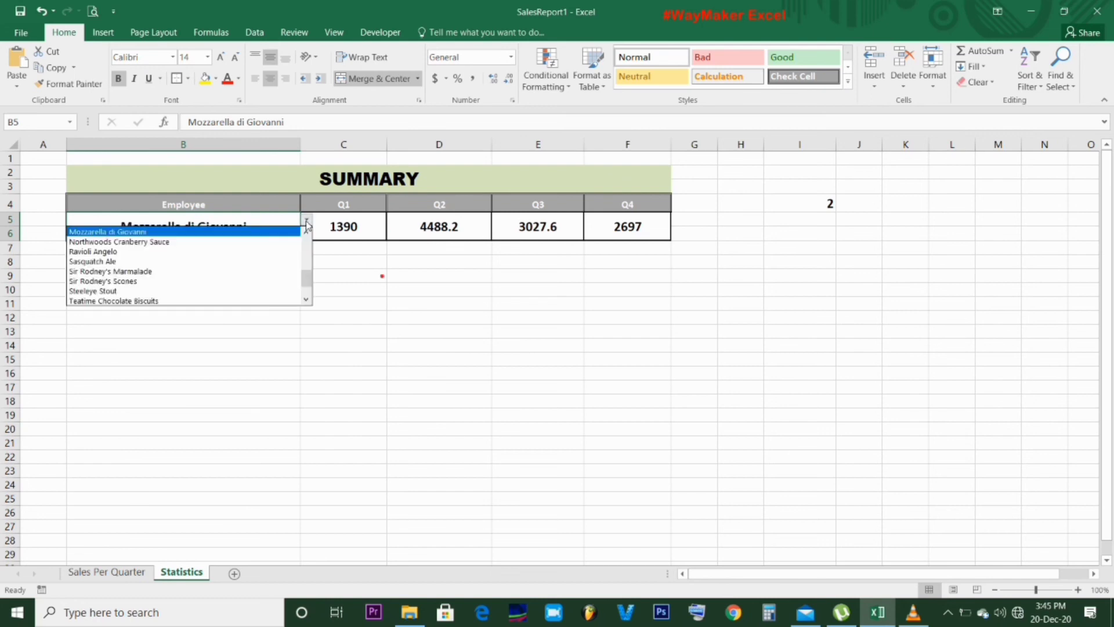
click(236, 233)
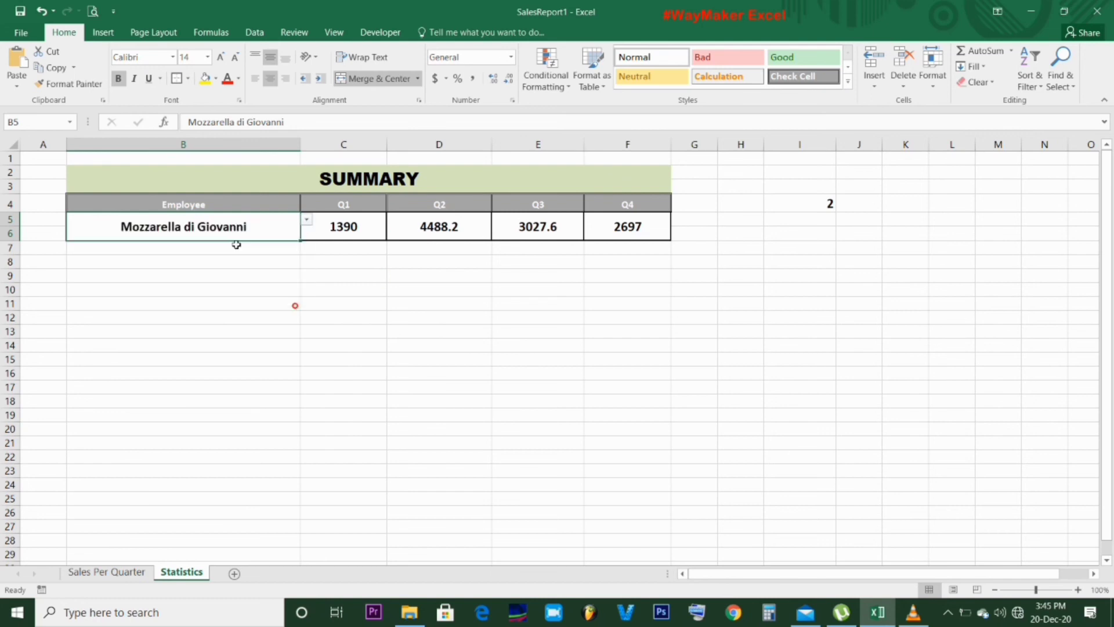
click(316, 228)
click(278, 230)
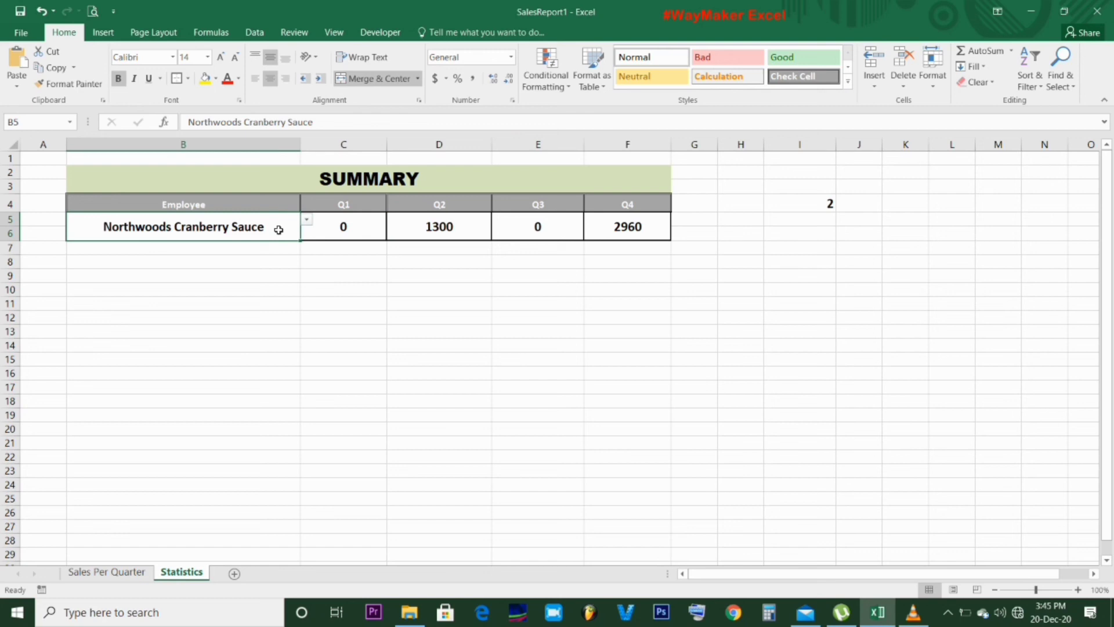
key(Delete)
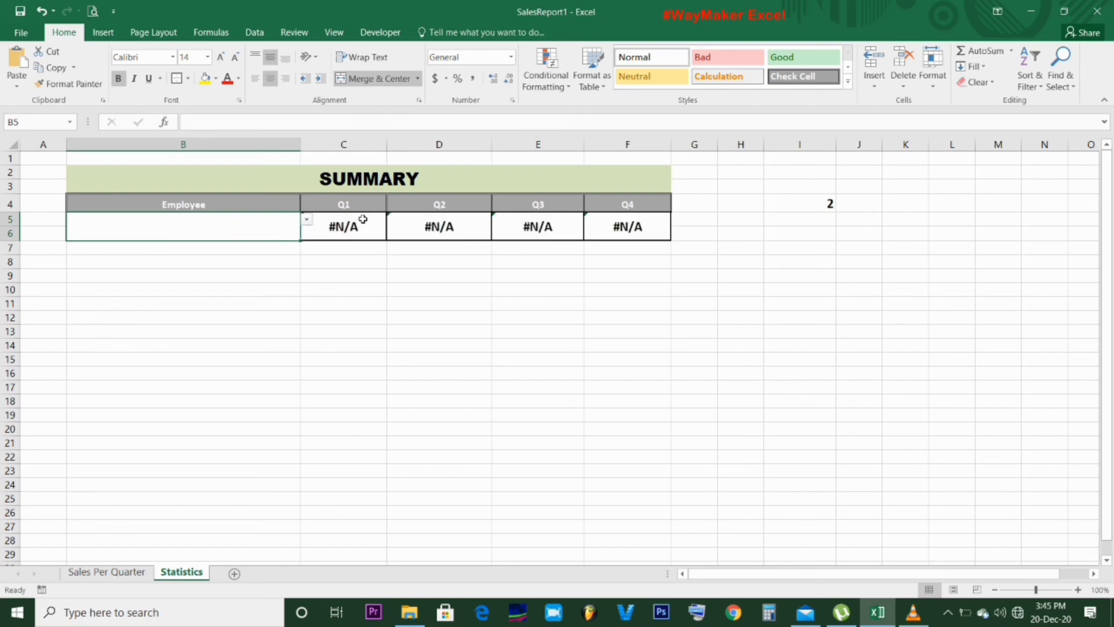
- Wrap the VLOOKUP in C5 in IFERROR with "No sales" as the error value and fill the formula across to F5
click(350, 227)
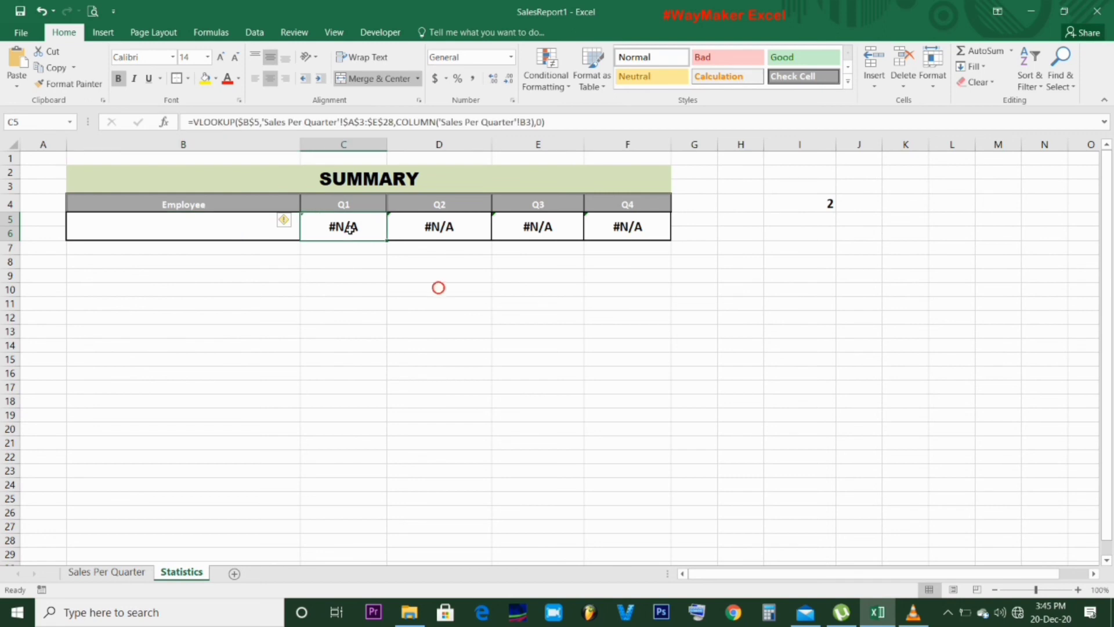
click(190, 122)
text(if)
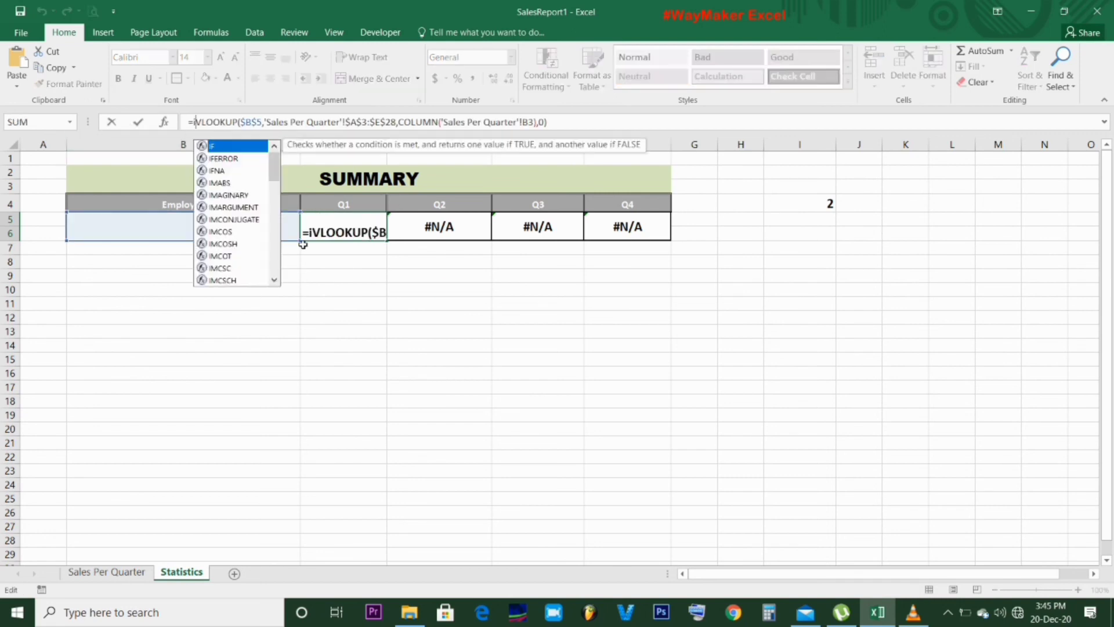
key(Down)
key(Tab)
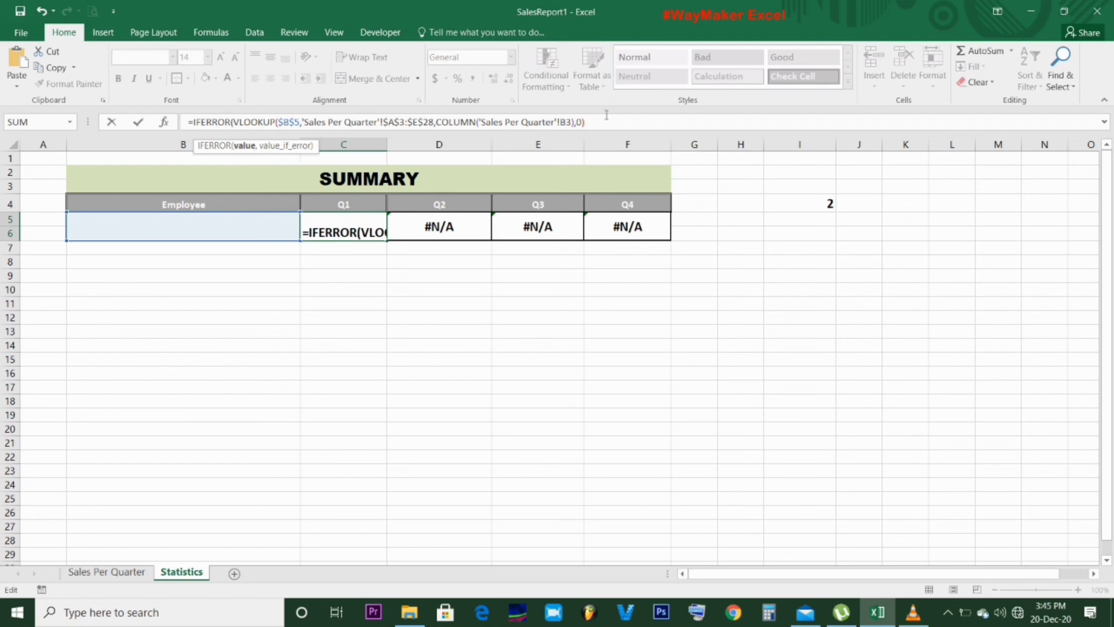
text(,)
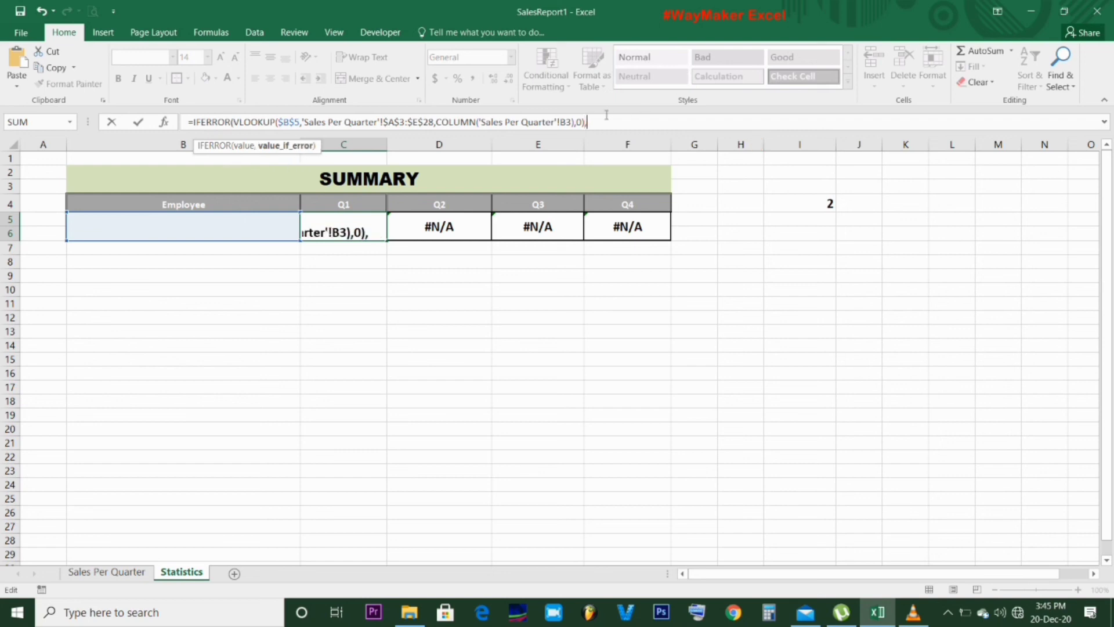
text("No sales)
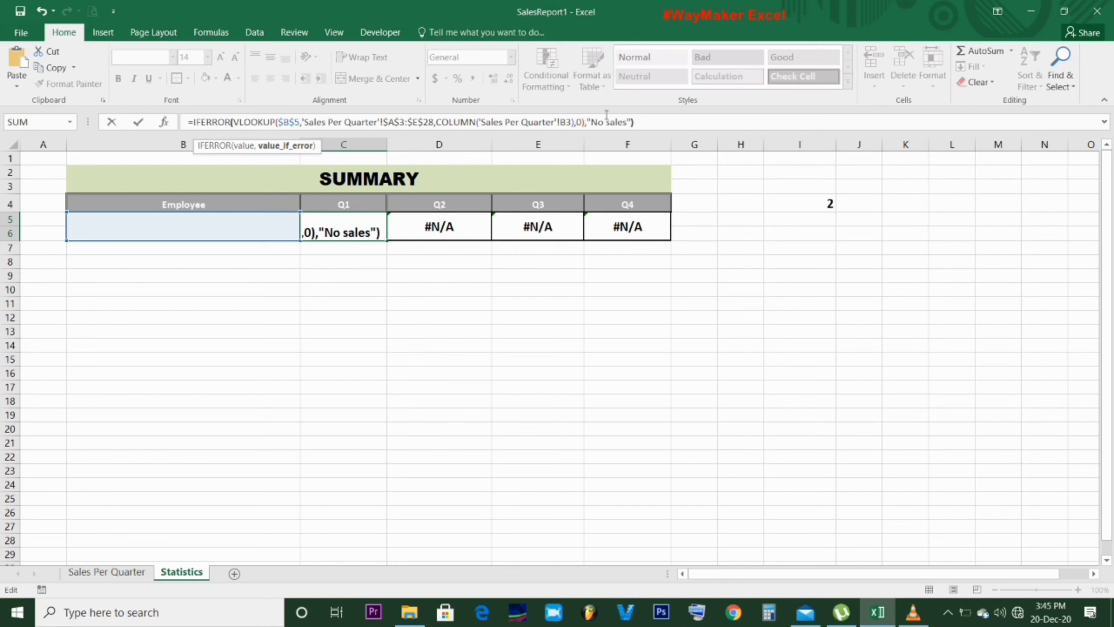
text("))
key(Return)
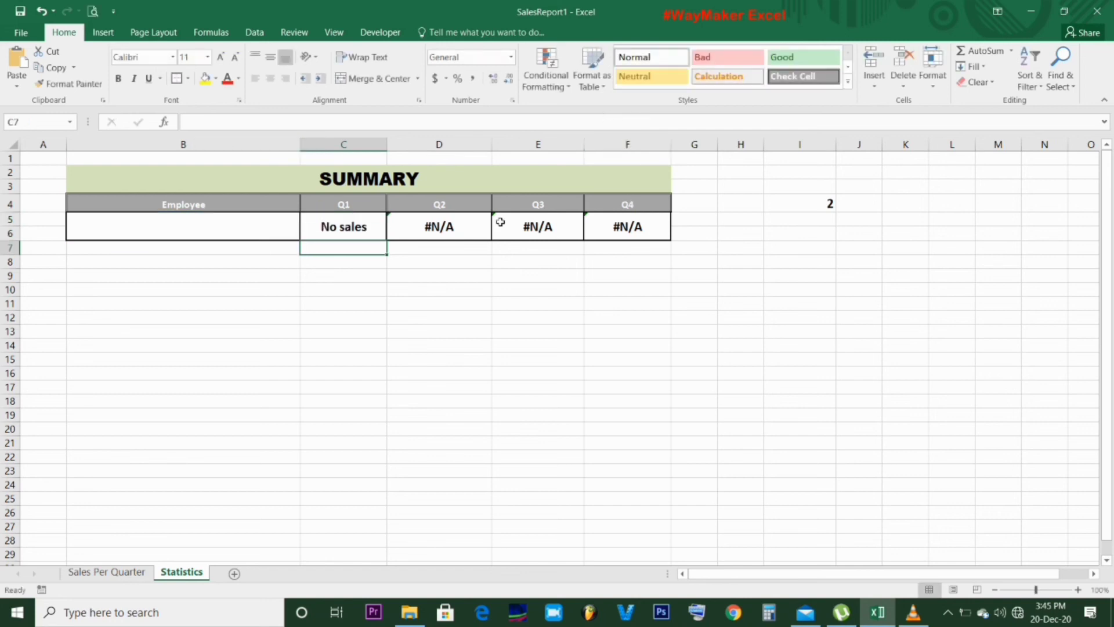
click(367, 225)
drag(384, 240, 635, 248)
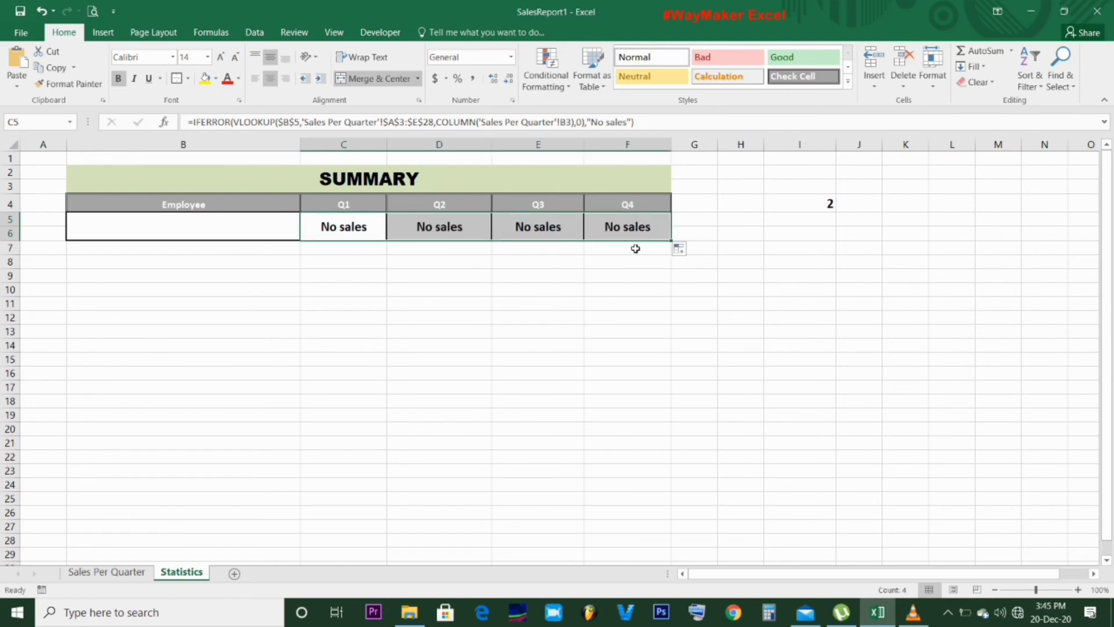
- Test the B5 drop-down with Camembert Pierrot and Grandma's Boysenberry Spread, ending on Louisiana Fiery Hot Pepper Sauce
click(273, 222)
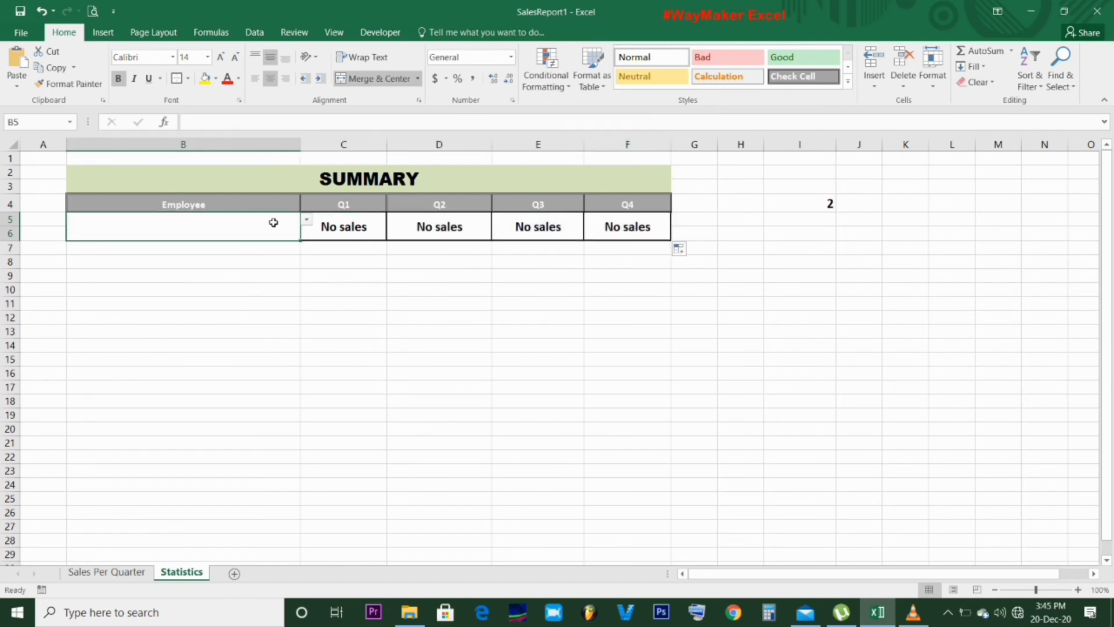
click(306, 220)
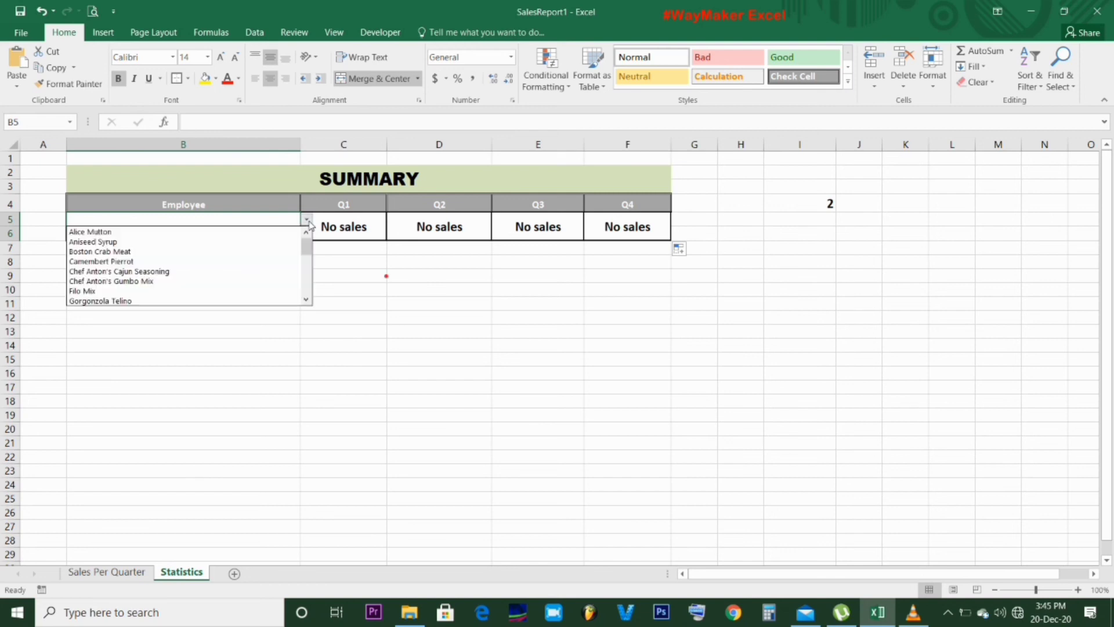
click(266, 261)
click(306, 220)
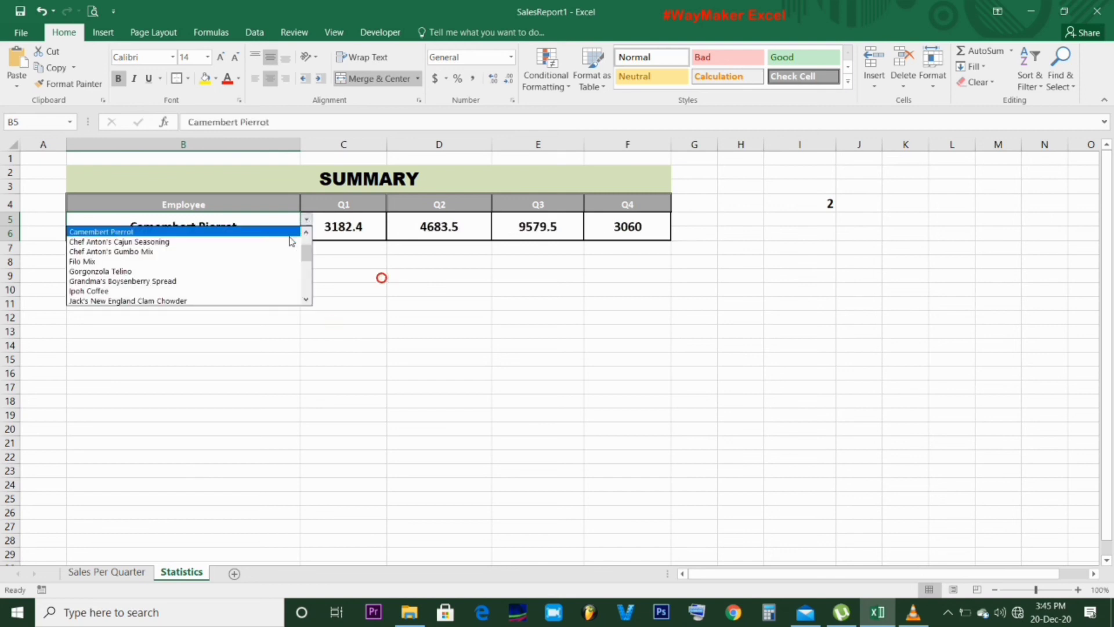
click(270, 282)
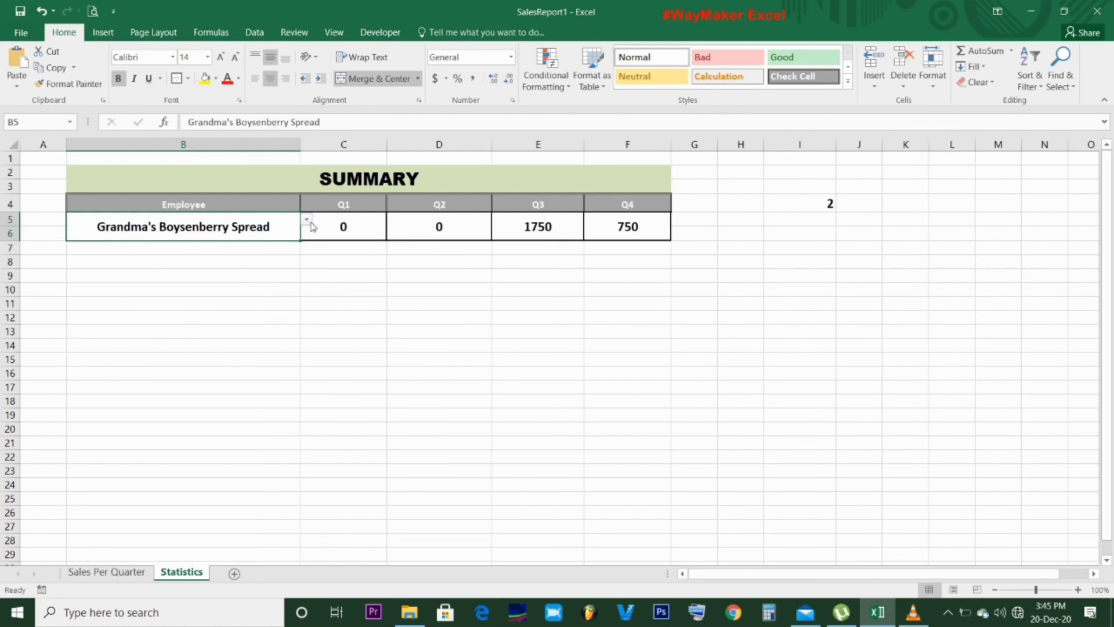
click(306, 221)
click(273, 286)
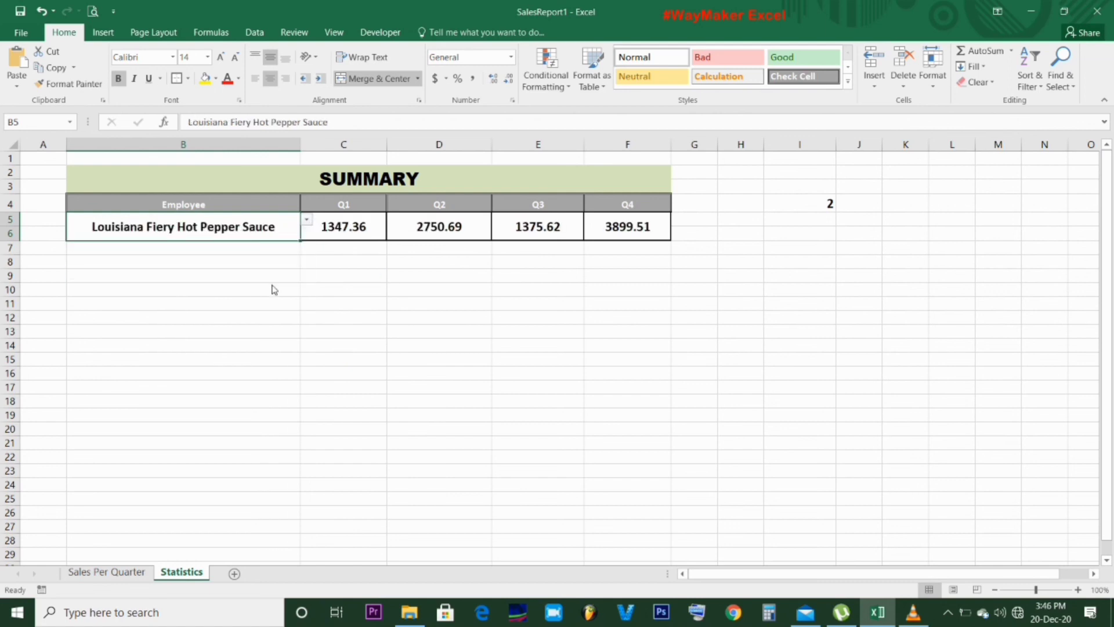